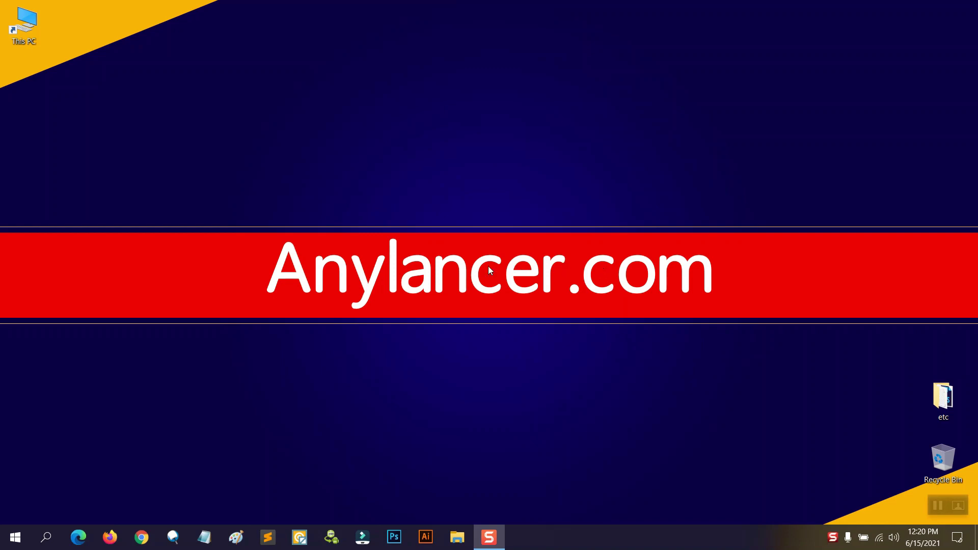
Step: Launch Firefox and load the anylancer.com website
right_click(392, 179)
left_click(420, 237)
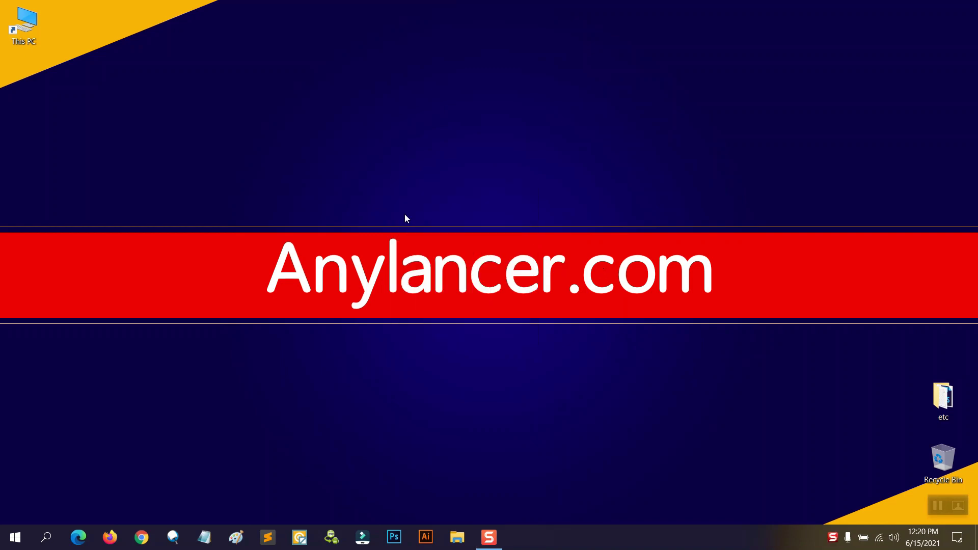
left_click(110, 537)
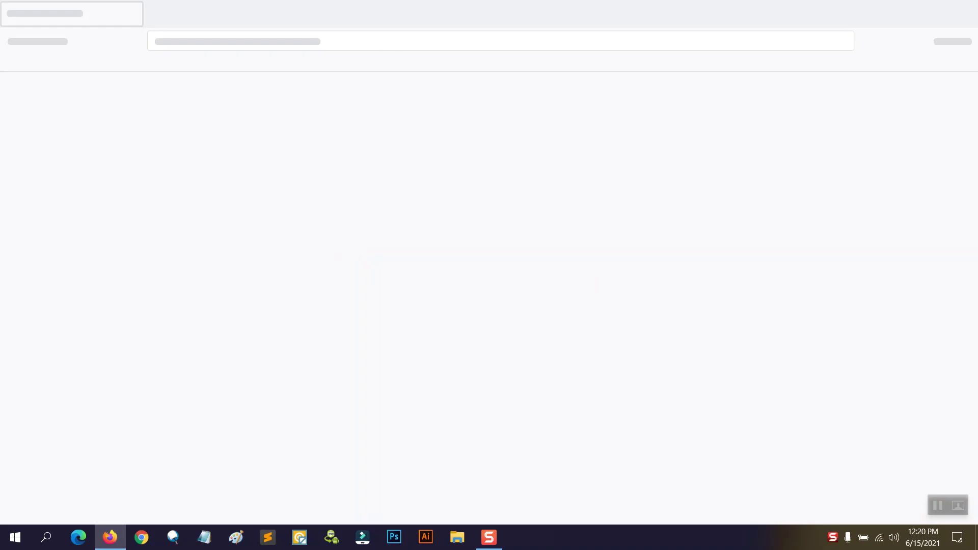
type("anylancer.com/")
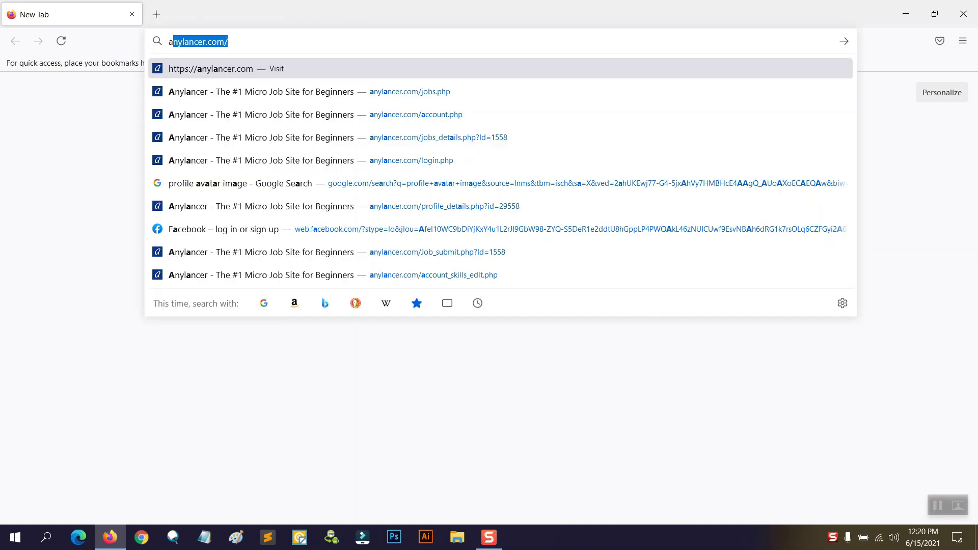
key("Return")
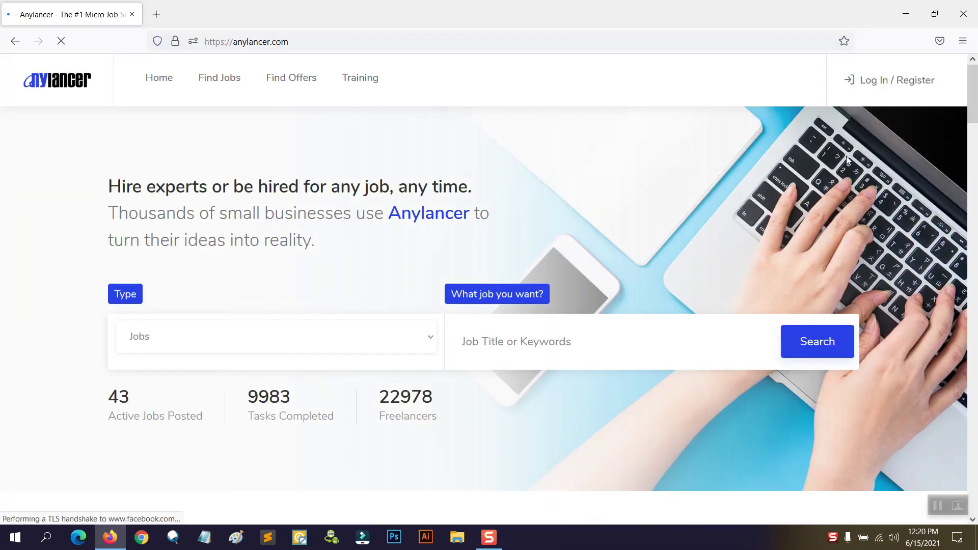
Step: Log in to Anylancer with the first saved account's e-mail and password, entering the image verification code
left_click(876, 82)
left_click(469, 207)
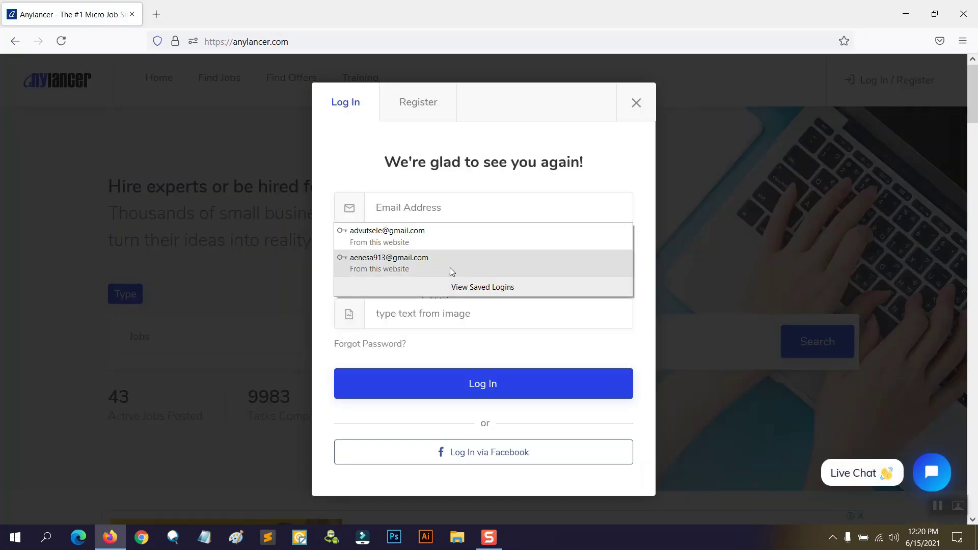
left_click(448, 235)
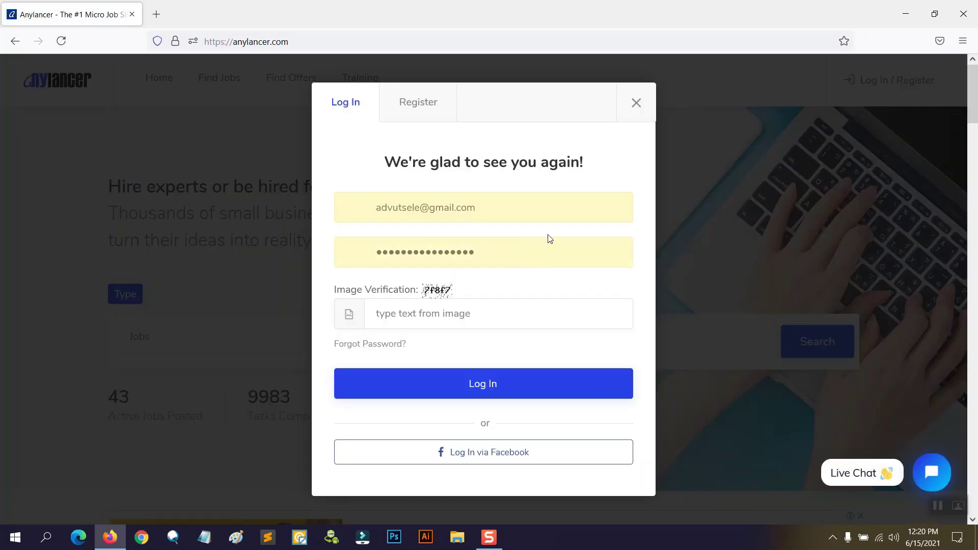
left_click(478, 317)
type("7f8f7")
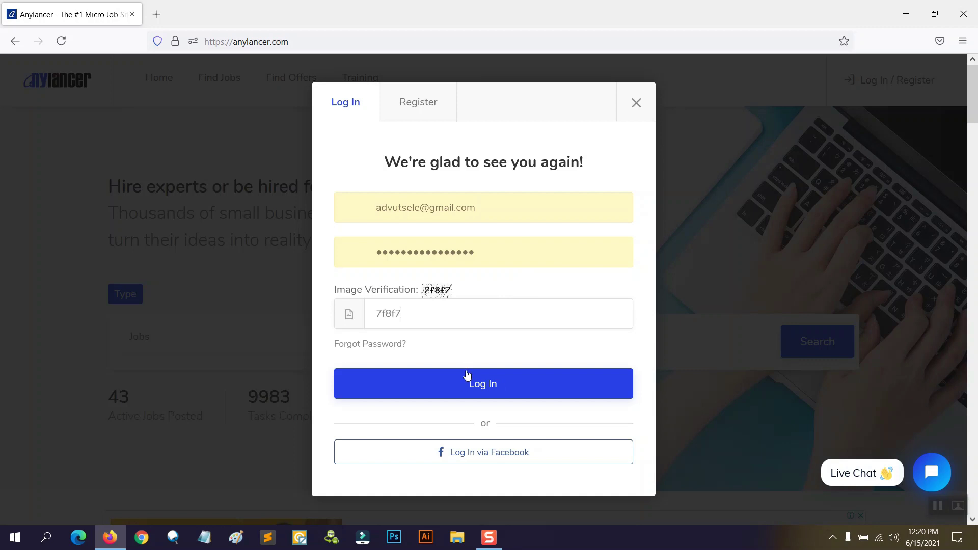
left_click(465, 375)
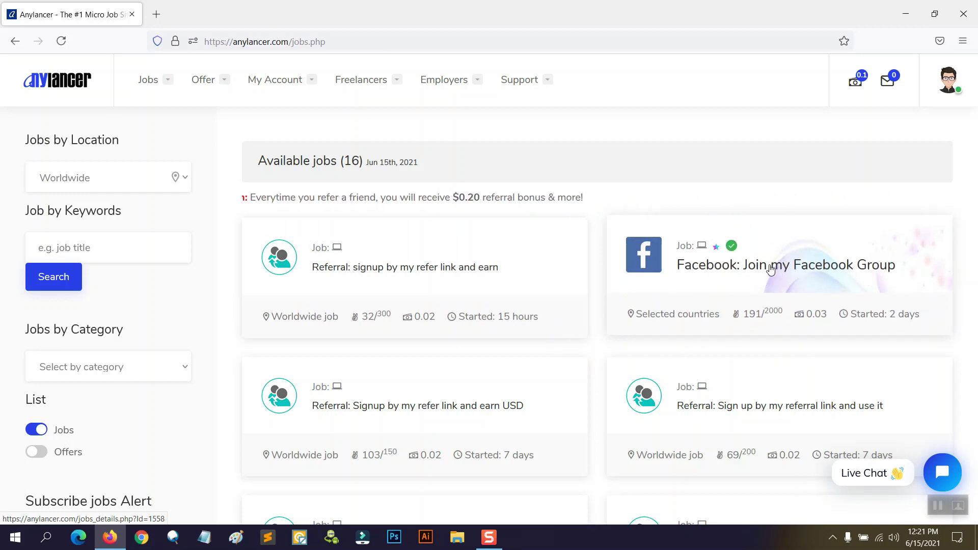
Step: Open the "Facebook: Join my Facebook Group" job and review its details and proof requirements
left_click(773, 284)
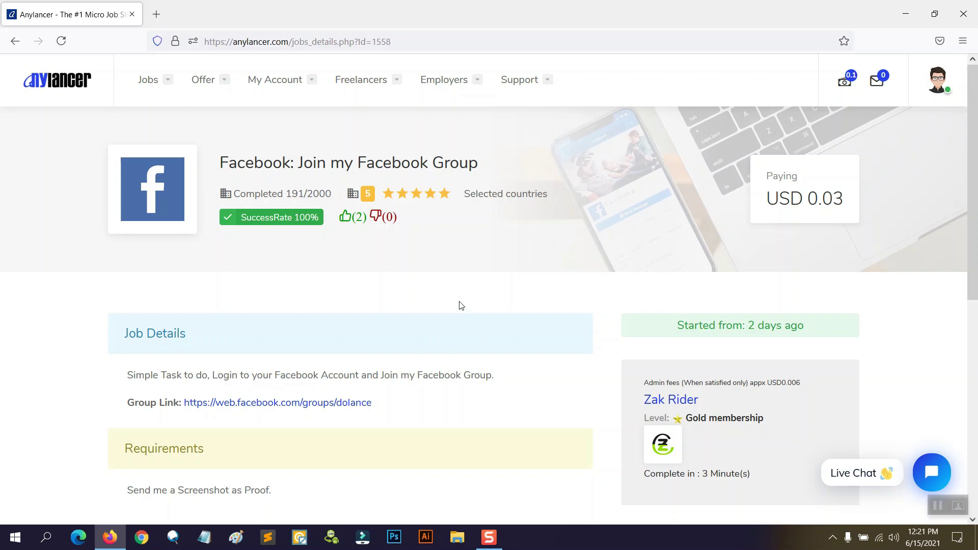
left_click_drag(129, 490, 291, 497)
left_click(346, 491)
scroll(519, 243, "down", 4)
scroll(522, 243, "up", 6)
scroll(469, 216, "down", 4)
scroll(453, 227, "up", 4)
Step: Open facebook.com in a new tab, sign in with the recent-login account, and place the Facebook tab before Anylancer
left_click(159, 17)
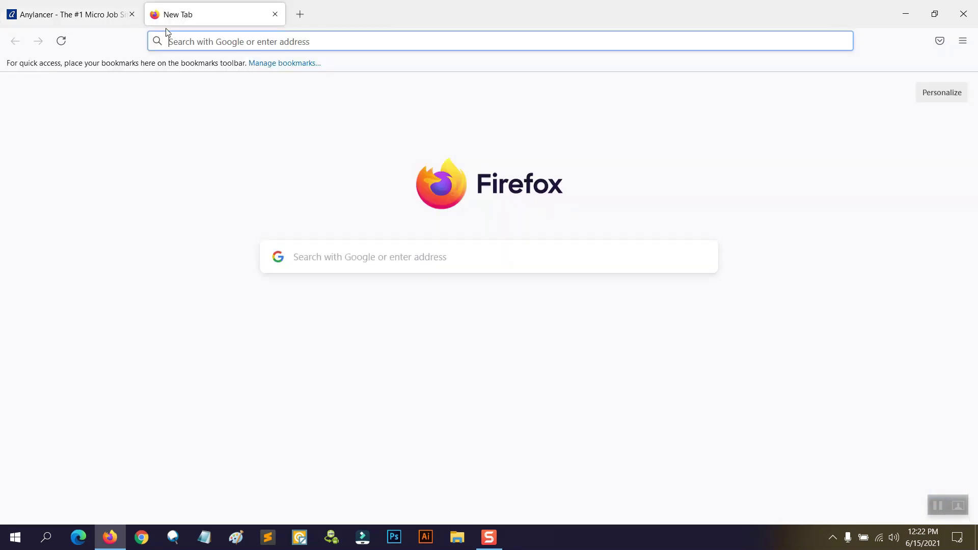
type("facebook.com/")
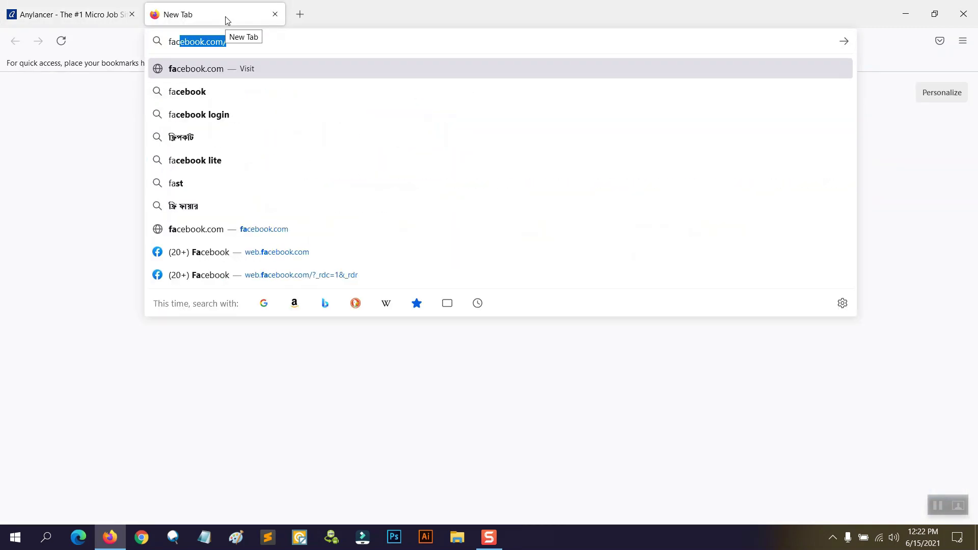
key("Return")
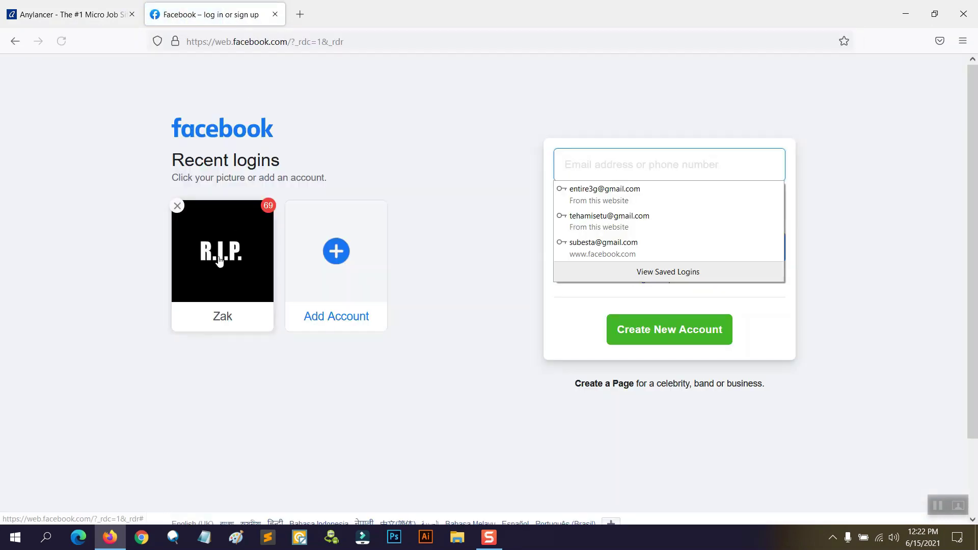
left_click(239, 224)
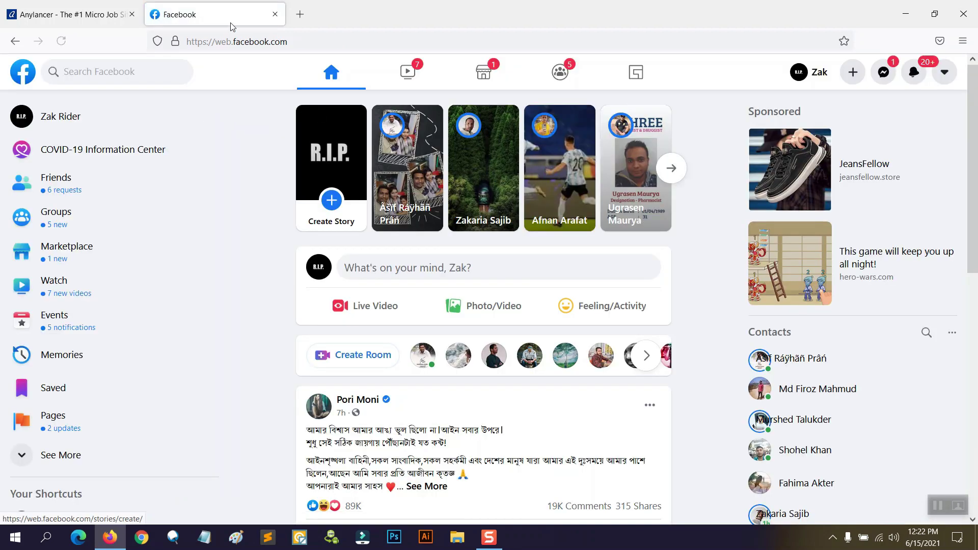
left_click_drag(231, 27, 71, 15)
Step: Return to the Anylancer job page and examine the task description, group link, screenshot requirement and apply option
left_click(214, 14)
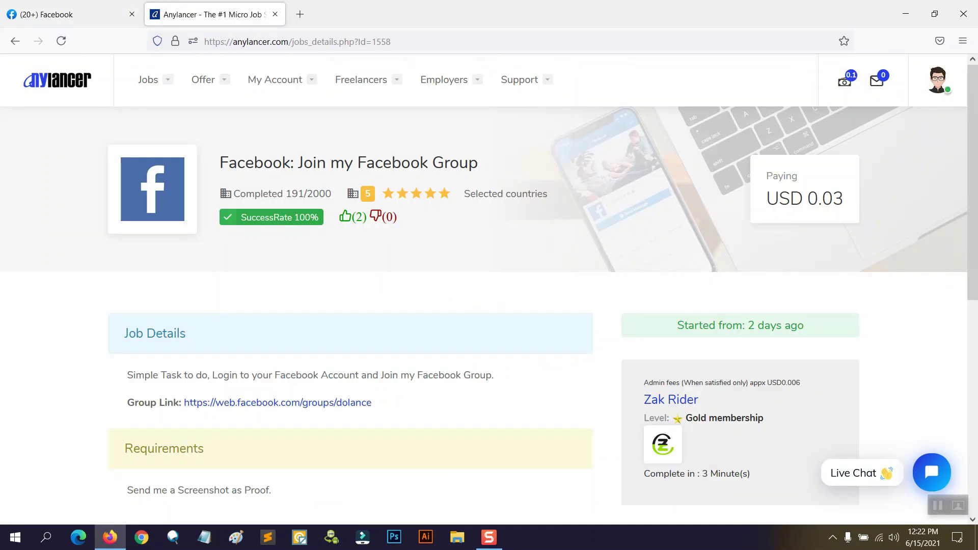
scroll(595, 205, "down", 3)
scroll(535, 229, "up", 3)
scroll(535, 232, "down", 3)
scroll(533, 305, "down", 3)
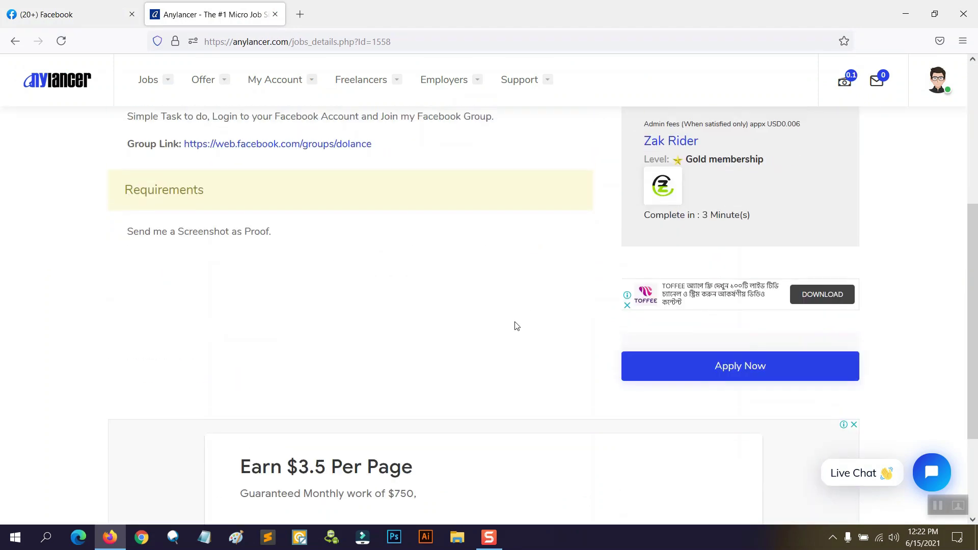
scroll(514, 306, "up", 5)
scroll(514, 258, "down", 2)
scroll(514, 261, "down", 2)
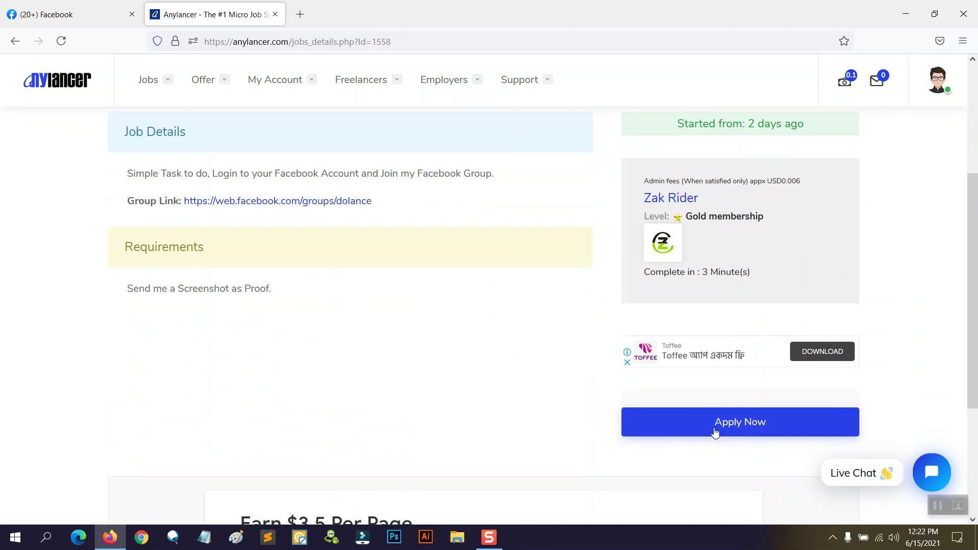
scroll(406, 290, "up", 4)
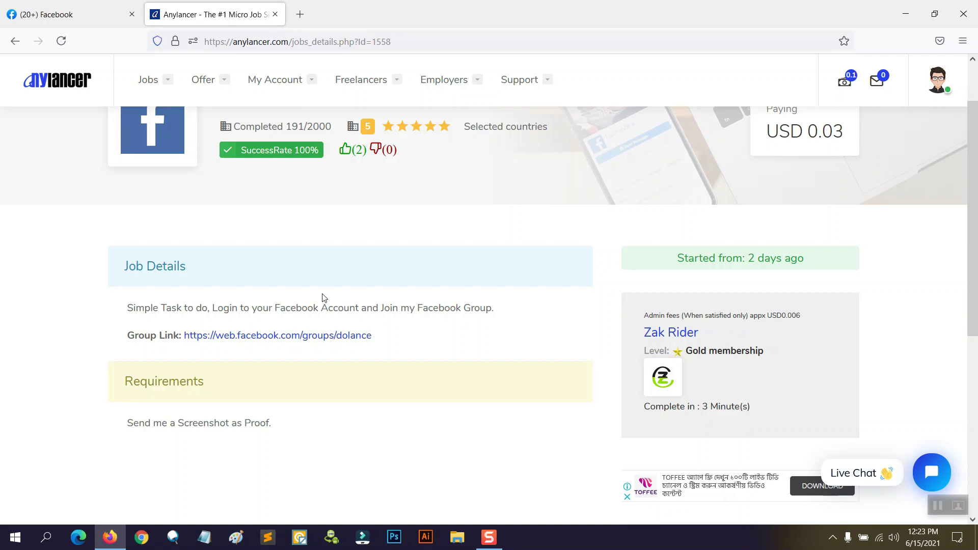
scroll(407, 273, "down", 3)
scroll(428, 276, "up", 3)
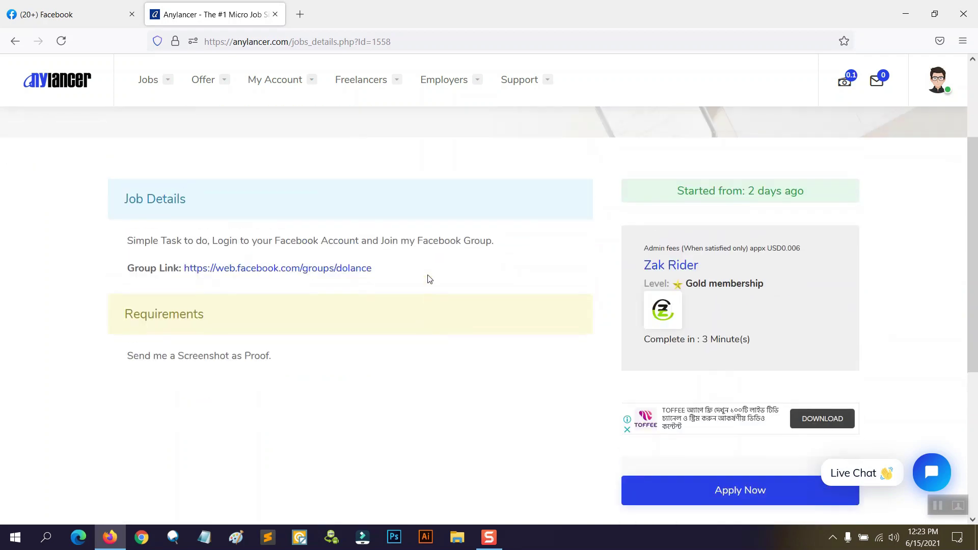
scroll(403, 254, "down", 2)
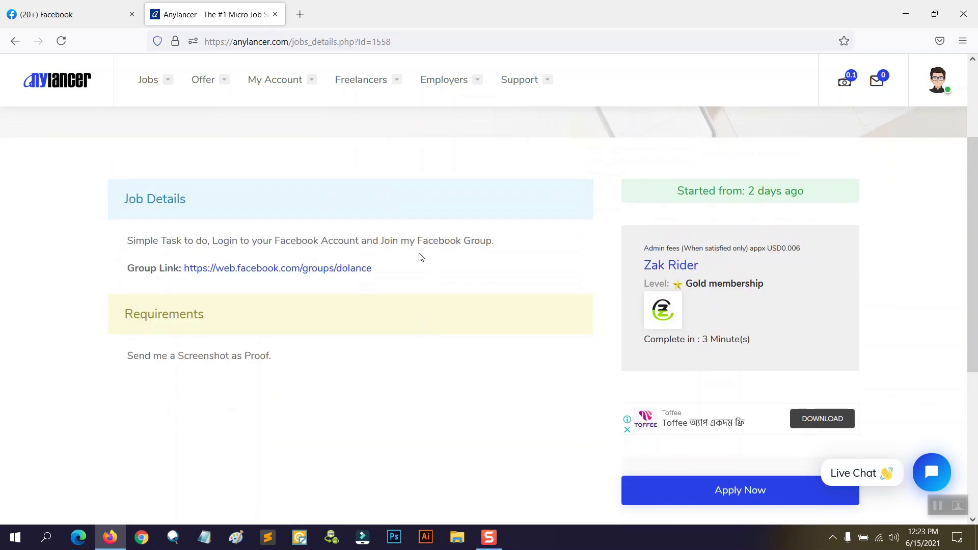
scroll(422, 333, "down", 3)
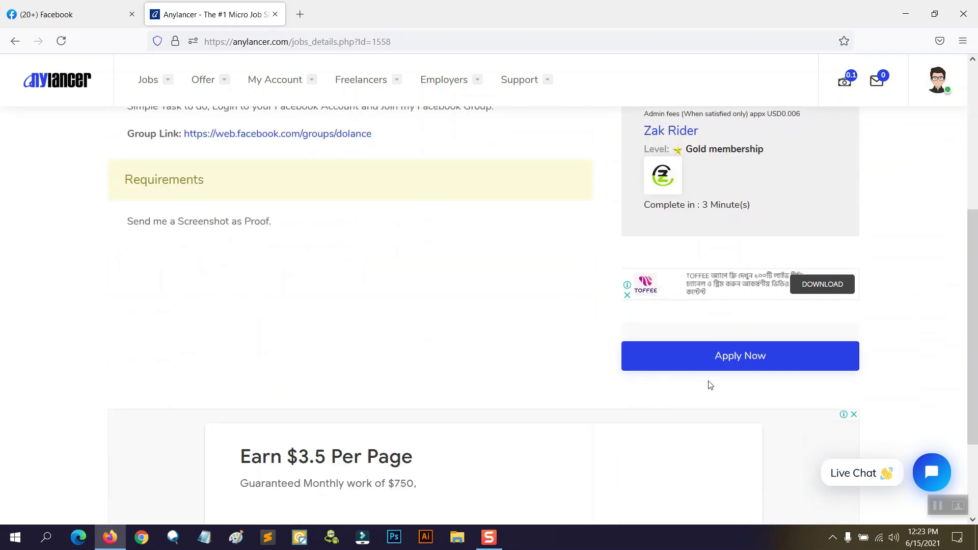
scroll(482, 285, "up", 1)
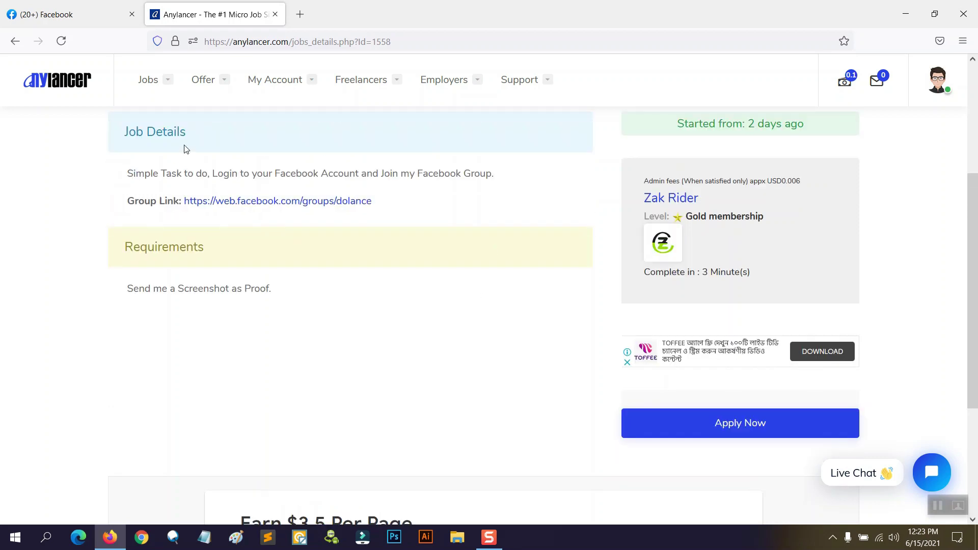
scroll(319, 288, "up", 2)
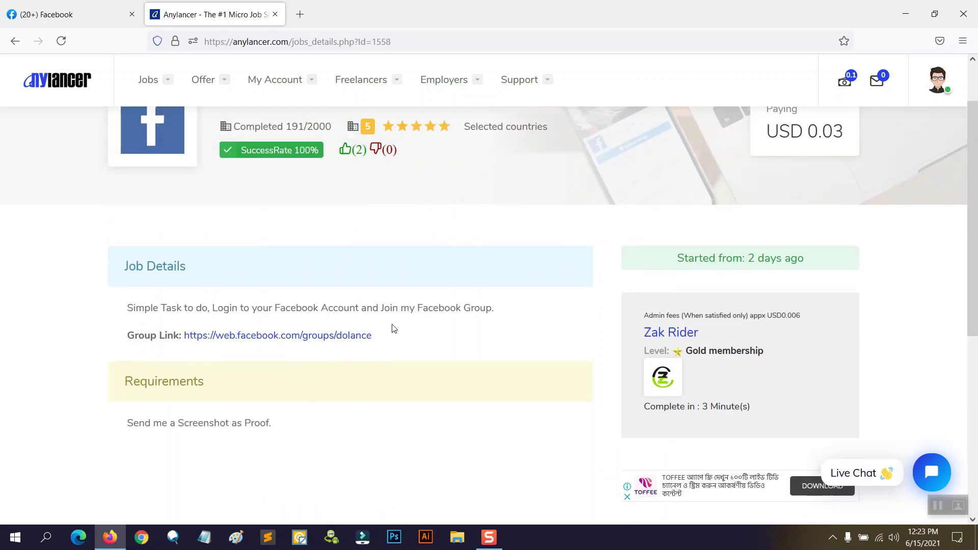
scroll(428, 301, "down", 3)
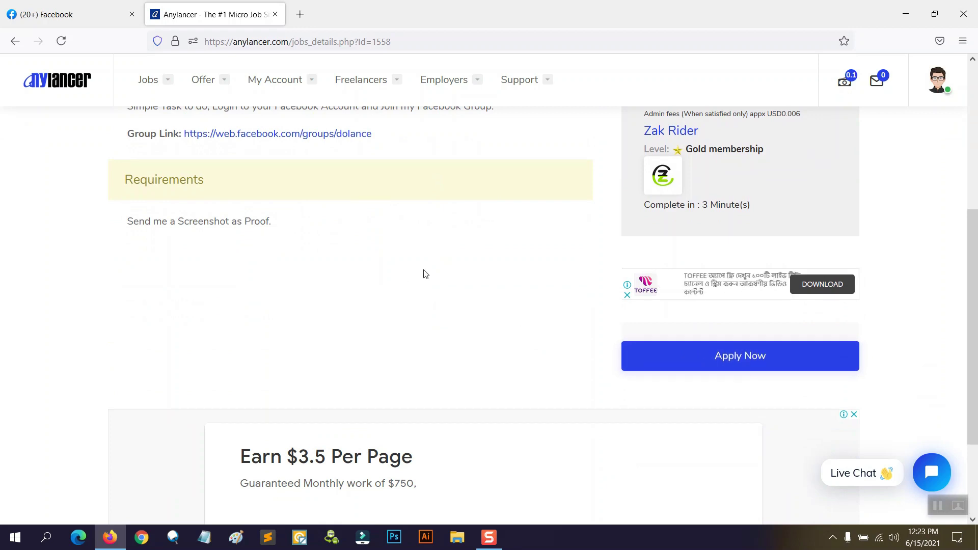
scroll(443, 291, "up", 2)
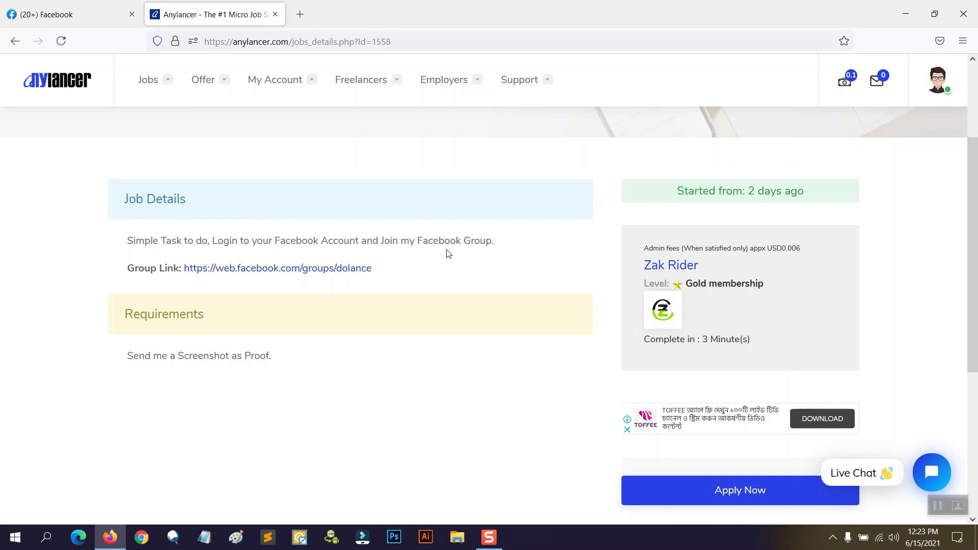
Step: Open the web.facebook.com/groups/dolance link from the job details and join that Facebook group
scroll(498, 248, "up", 2)
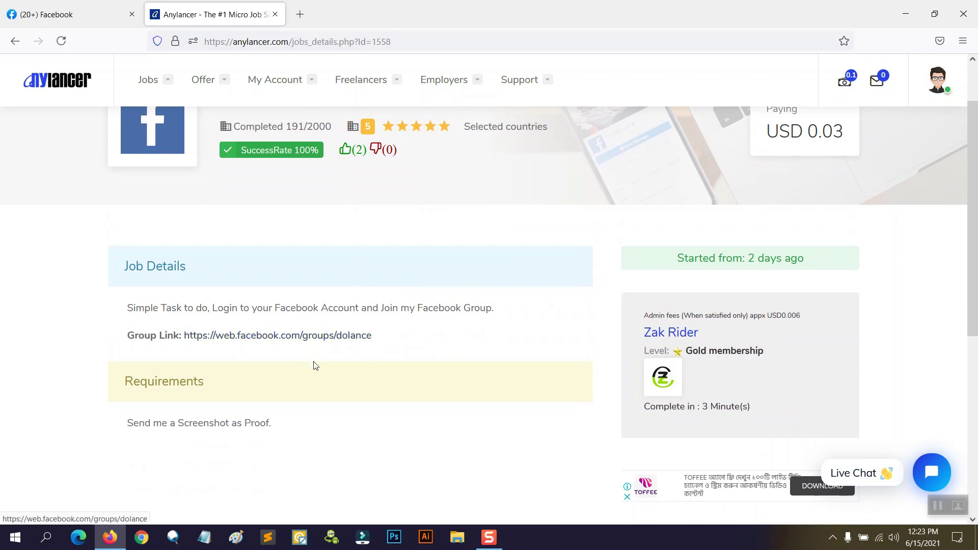
left_click(317, 337)
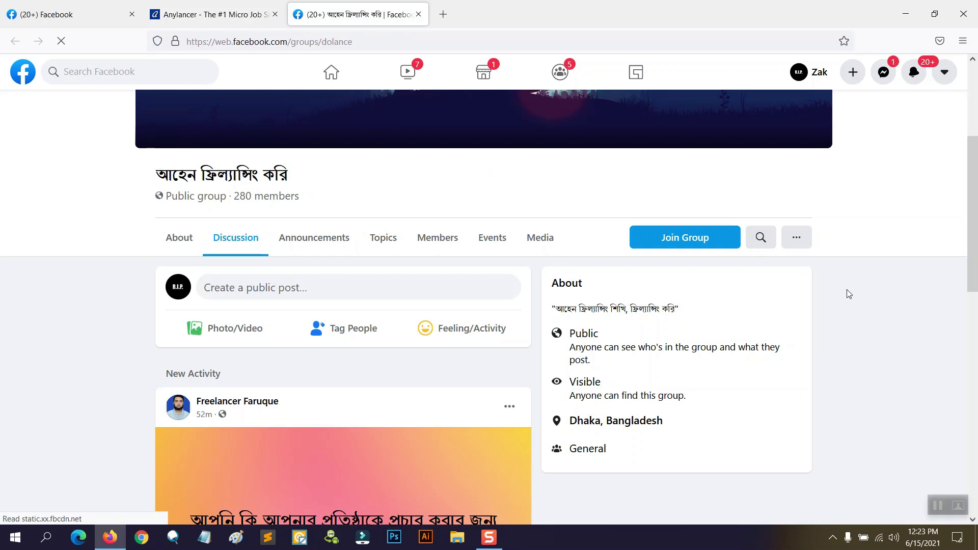
scroll(848, 293, "up", 4)
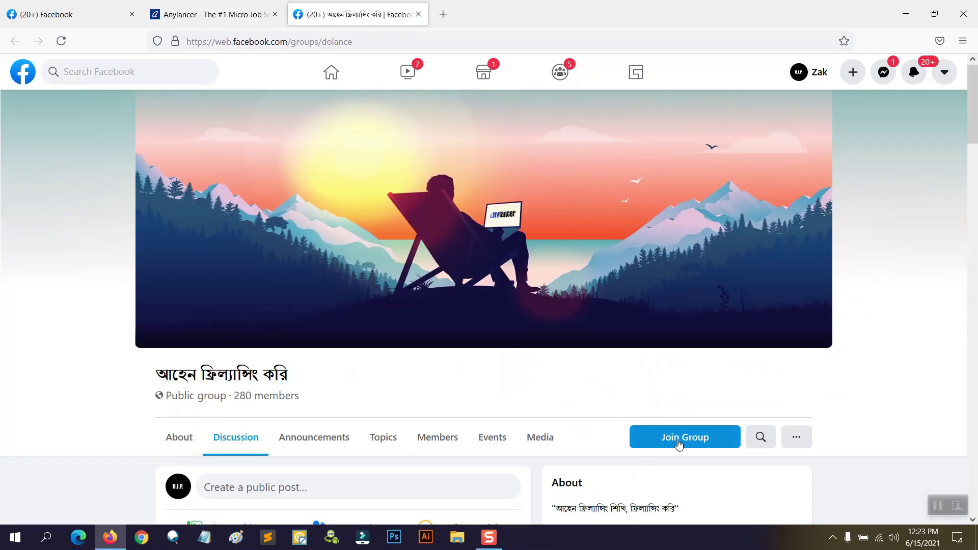
scroll(947, 292, "down", 2)
scroll(814, 331, "up", 1)
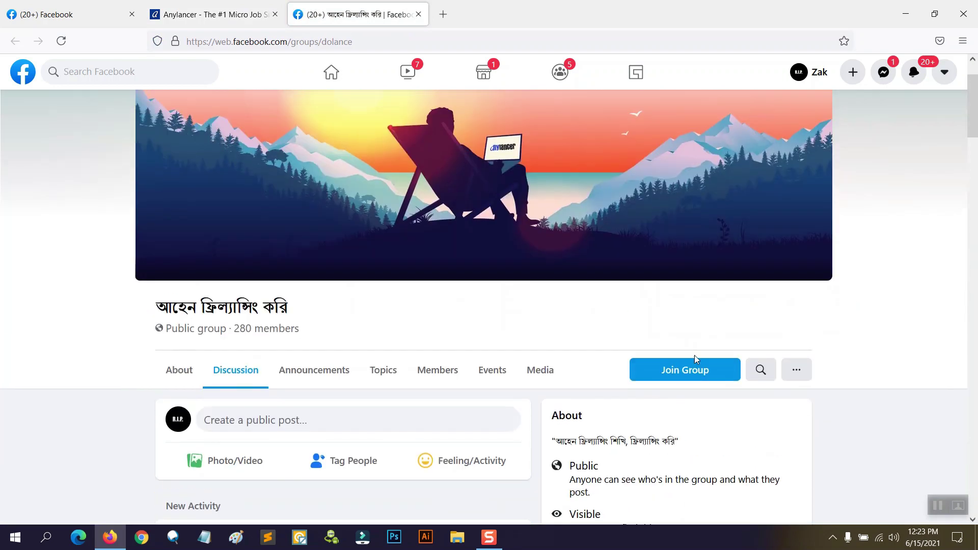
left_click(690, 370)
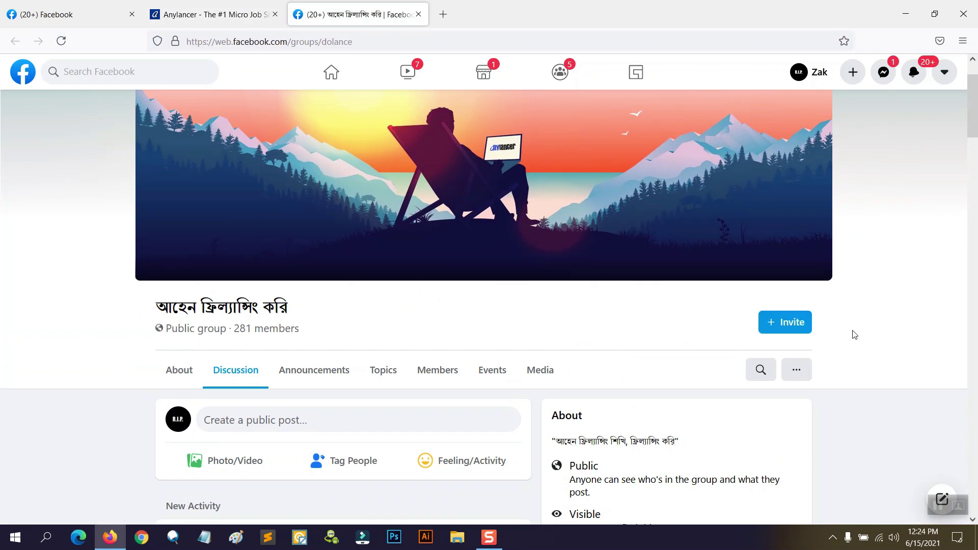
scroll(853, 334, "up", 1)
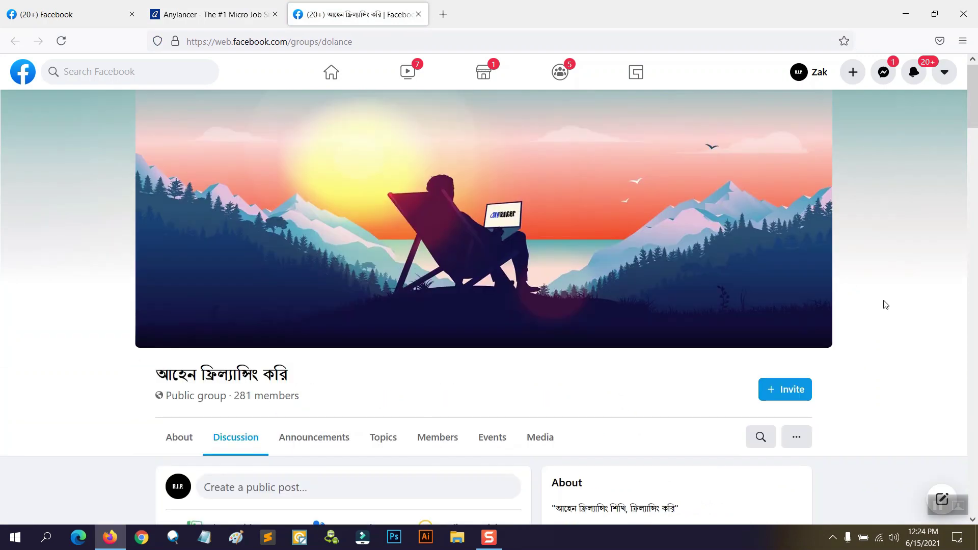
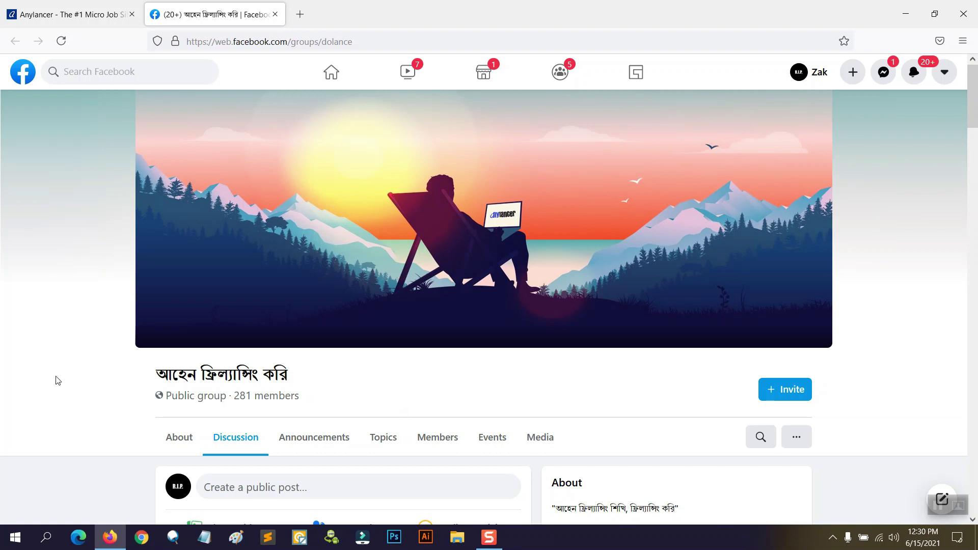
Step: Switch to Paint, paste the captured screenshot of the joined group page, and look over the whole image
left_click(241, 538)
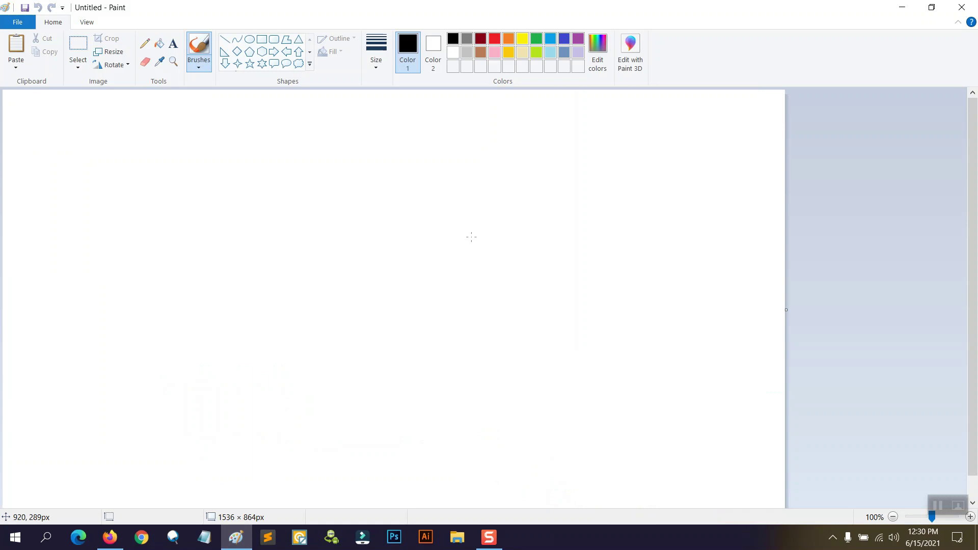
key("ctrl+v")
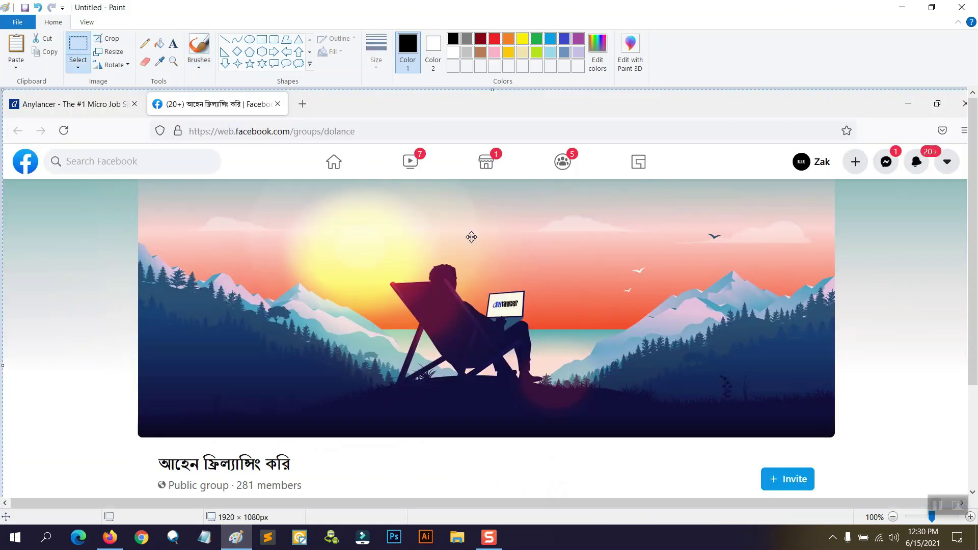
scroll(478, 227, "down", 3)
scroll(477, 222, "up", 3)
scroll(377, 285, "down", 2)
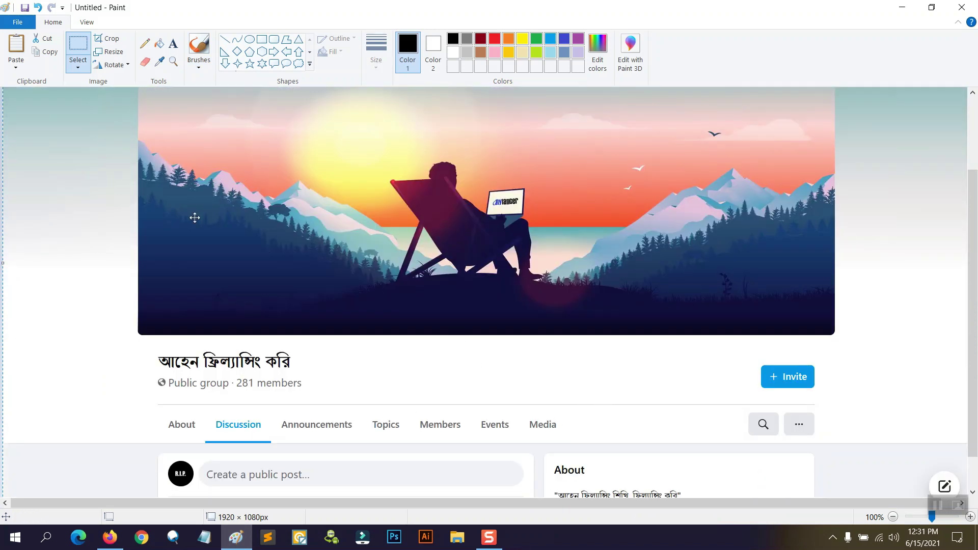
scroll(291, 205, "down", 1)
scroll(663, 214, "up", 3)
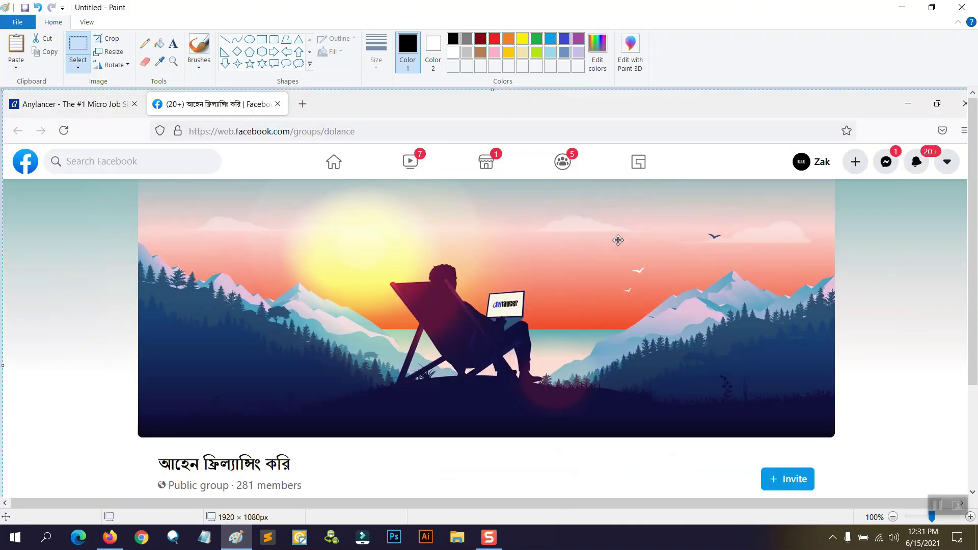
Step: Save the pasted screenshot to the Desktop as a JPEG picture named Proof, and close Paint
left_click(33, 22)
mouse_move(59, 131)
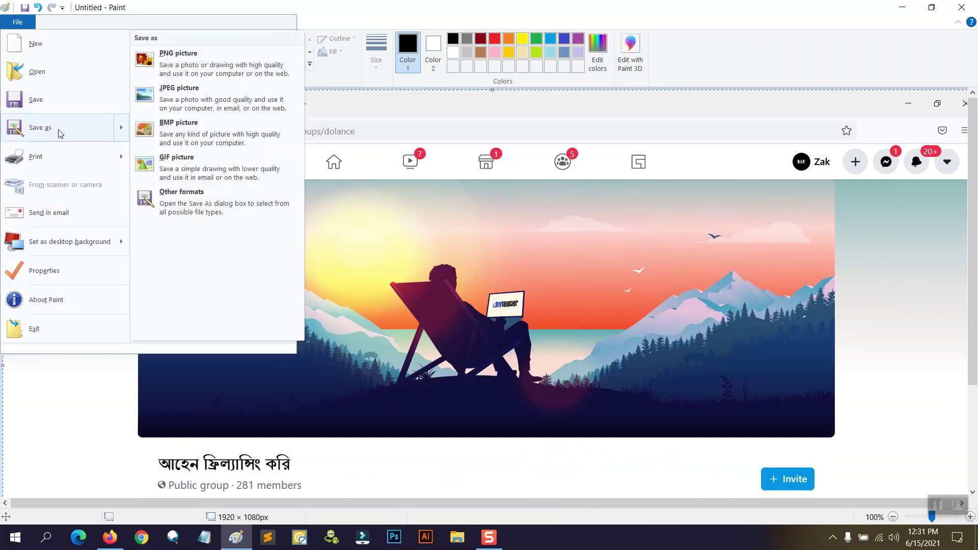
left_click(207, 90)
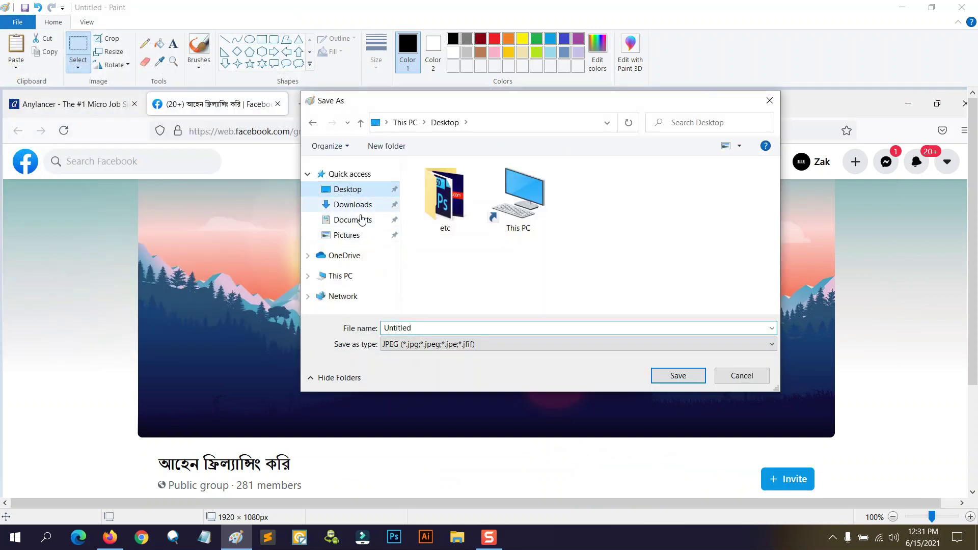
type("Proof")
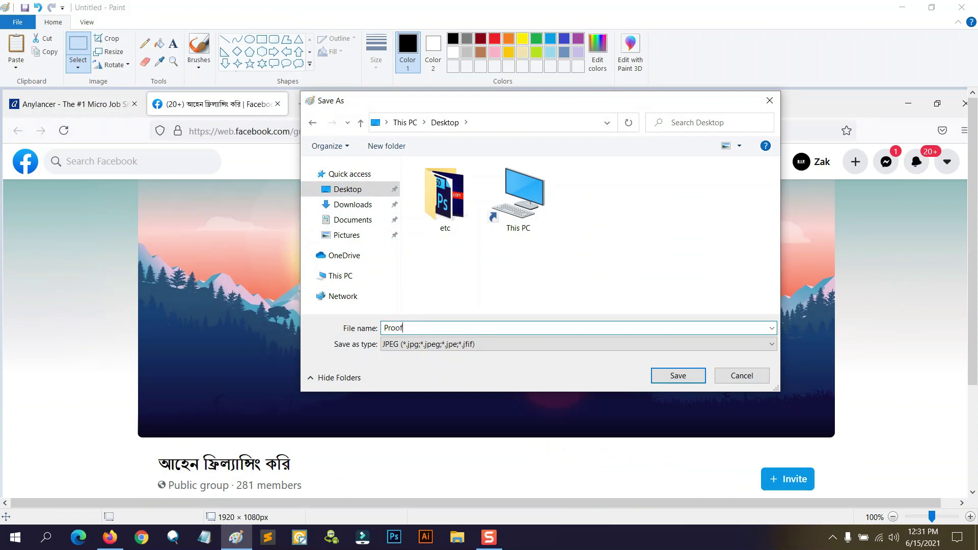
left_click(662, 375)
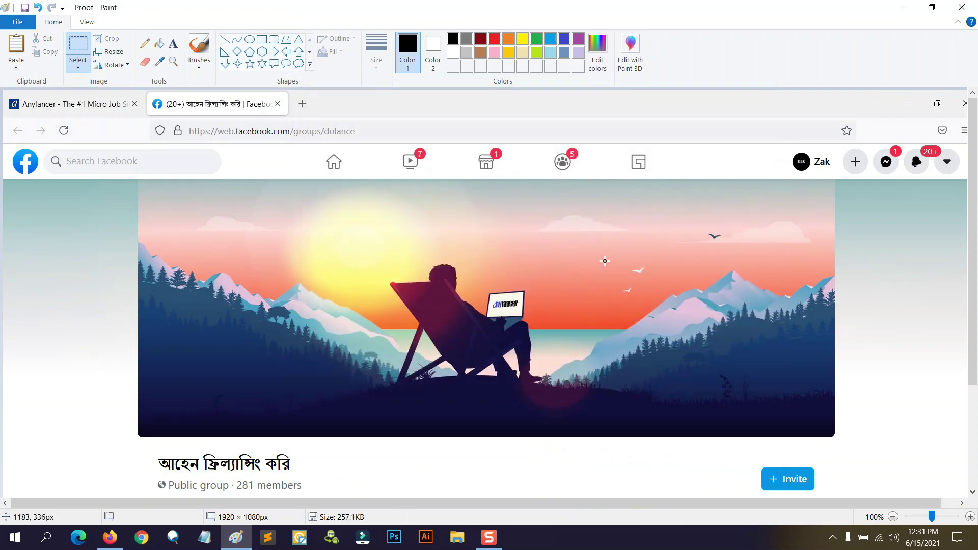
left_click(961, 7)
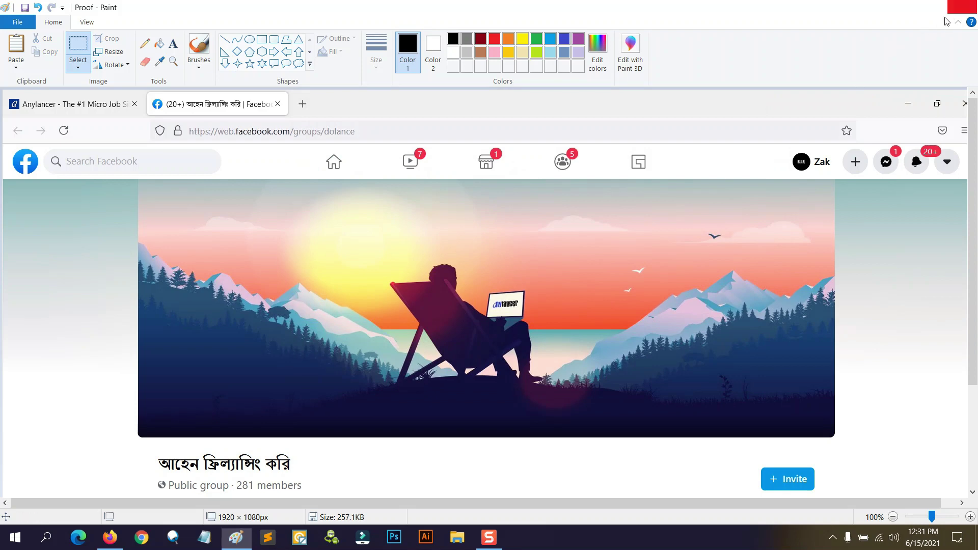
Step: Minimize the browser, open the Proof image from the desktop to check it, and close the viewer
left_click(905, 8)
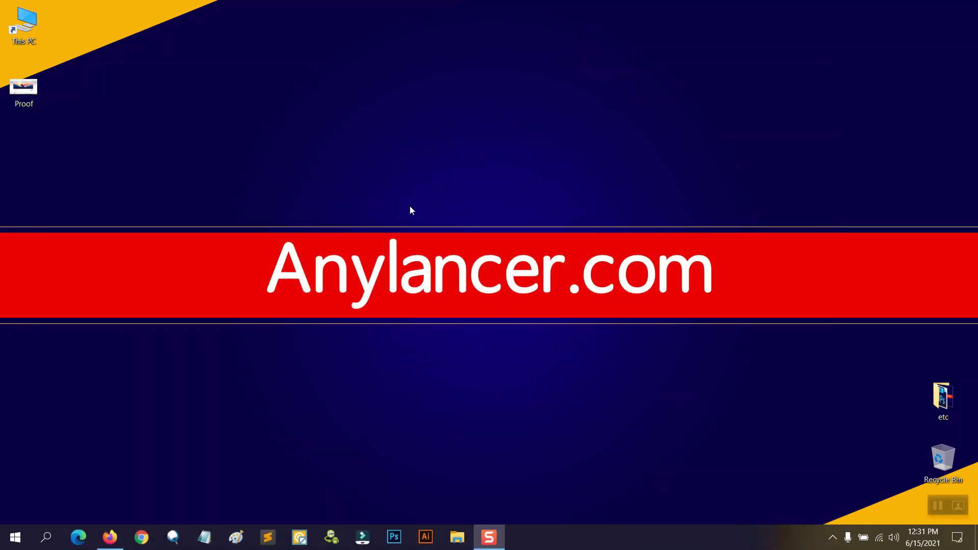
double_click(28, 93)
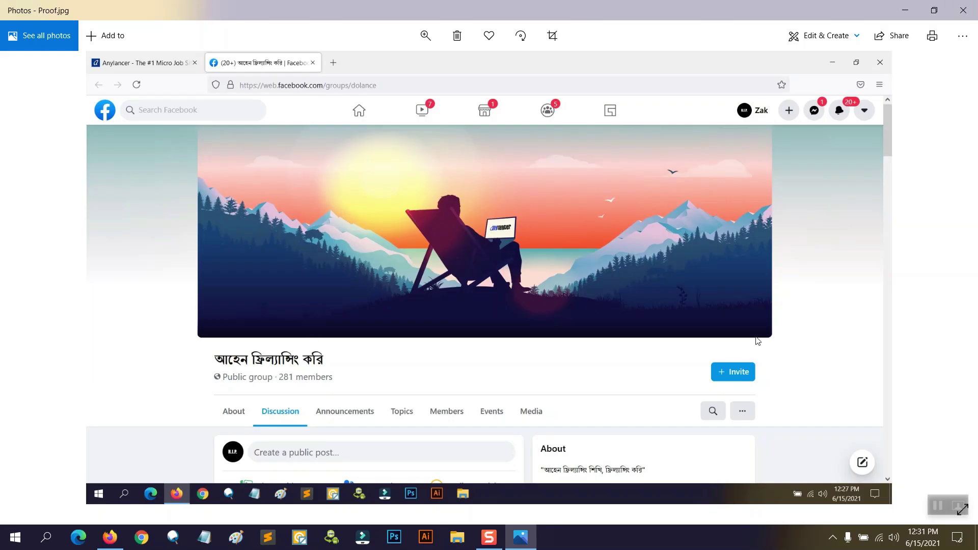
left_click(962, 10)
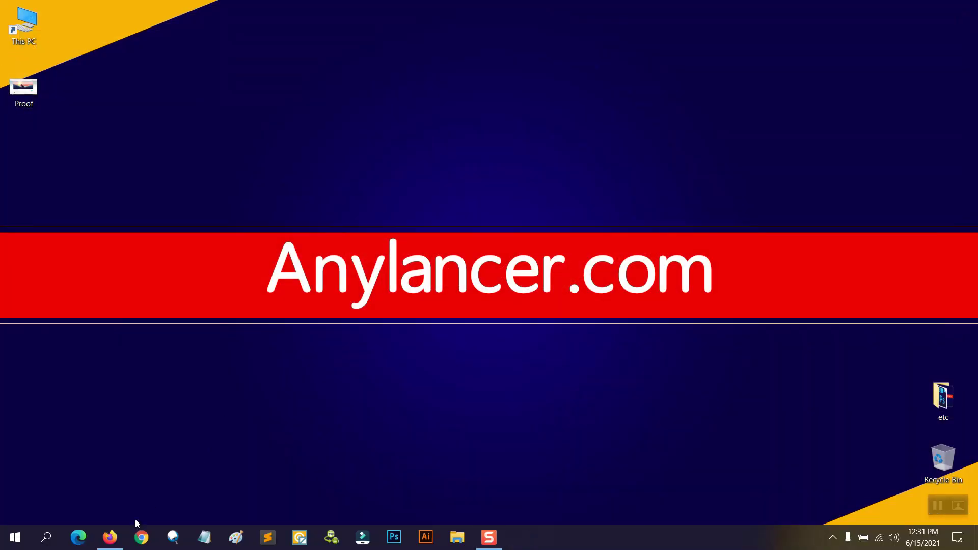
Step: Return to the Anylancer job page in Firefox and review the job details, screenshot requirement and apply option
left_click(122, 532)
key("ctrl+Tab")
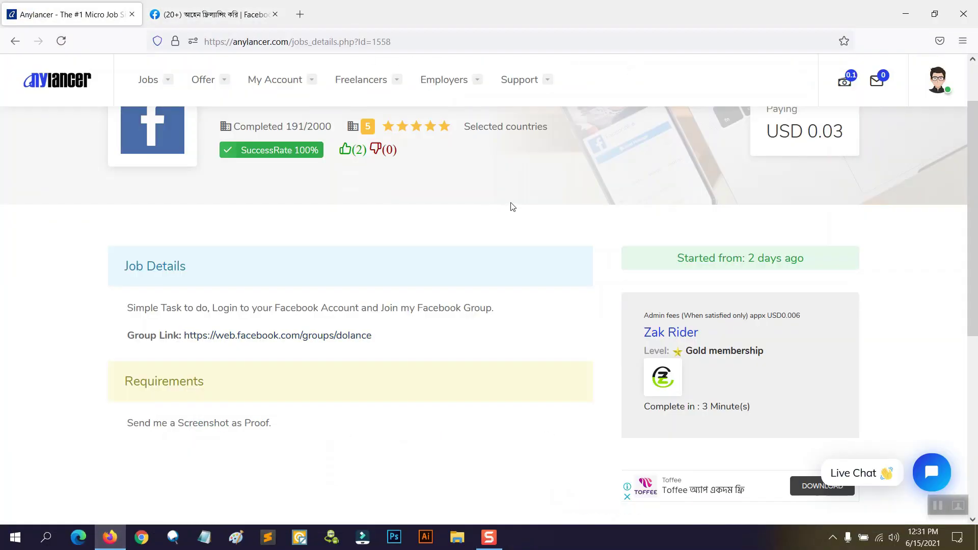
scroll(533, 227, "up", 1)
scroll(518, 241, "down", 2)
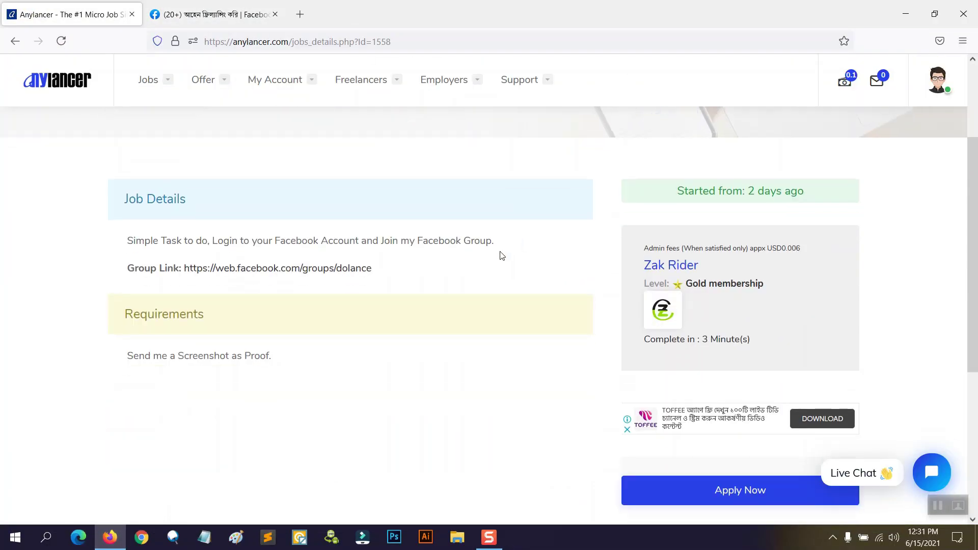
scroll(455, 319, "down", 3)
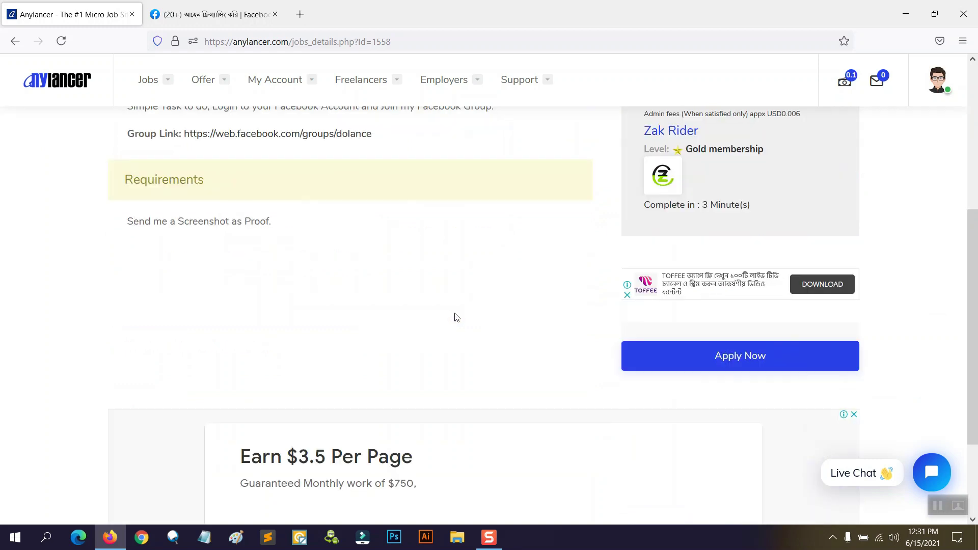
scroll(456, 312, "up", 5)
scroll(485, 275, "down", 5)
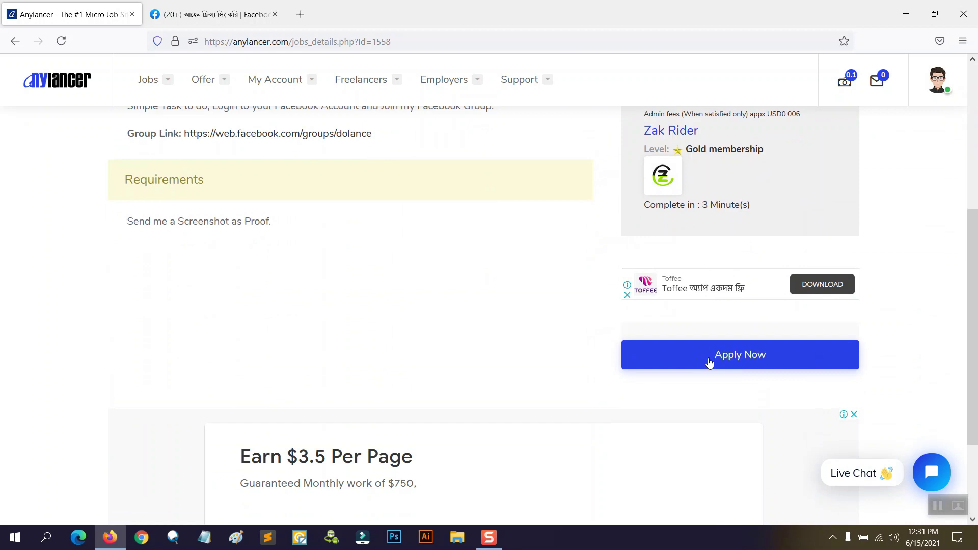
scroll(458, 284, "up", 5)
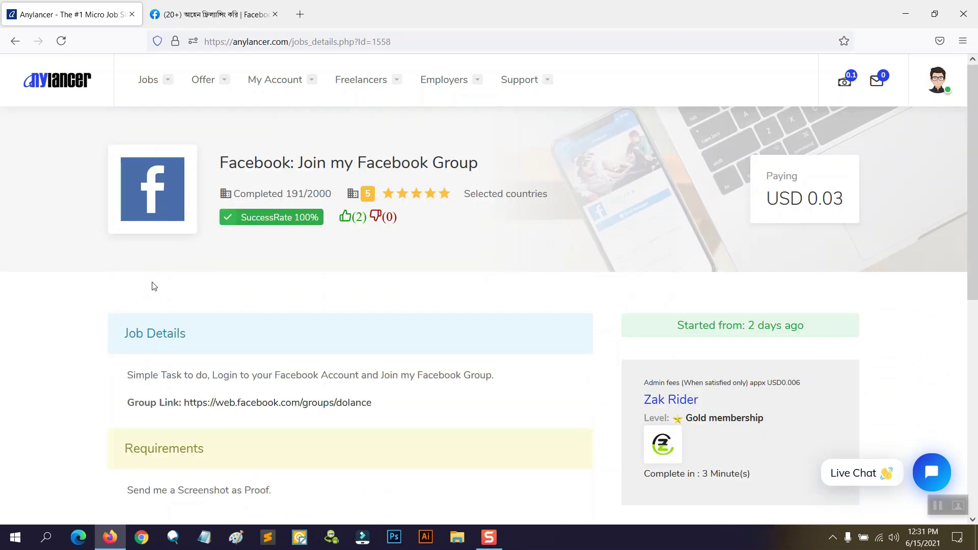
scroll(483, 257, "down", 1)
scroll(482, 257, "down", 1)
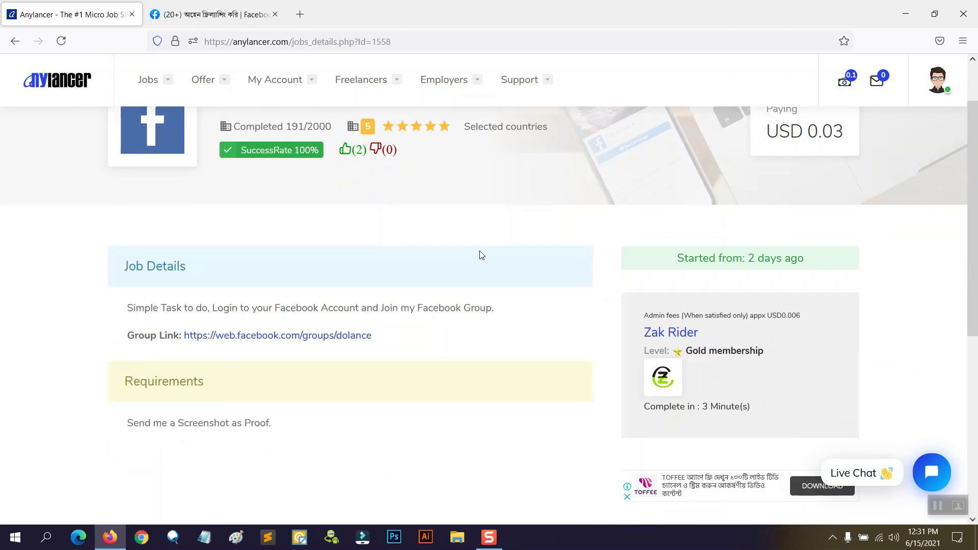
scroll(480, 255, "up", 1)
scroll(480, 255, "down", 5)
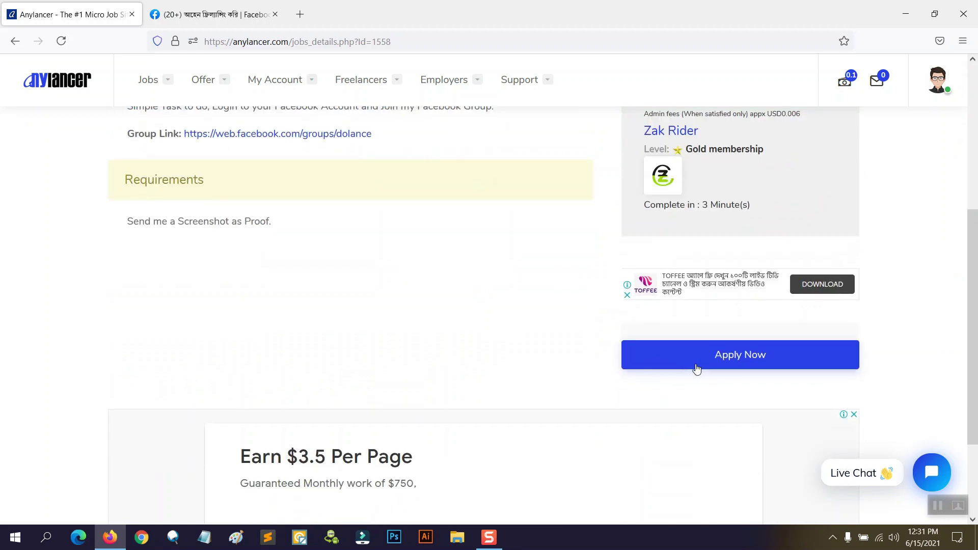
scroll(414, 245, "up", 5)
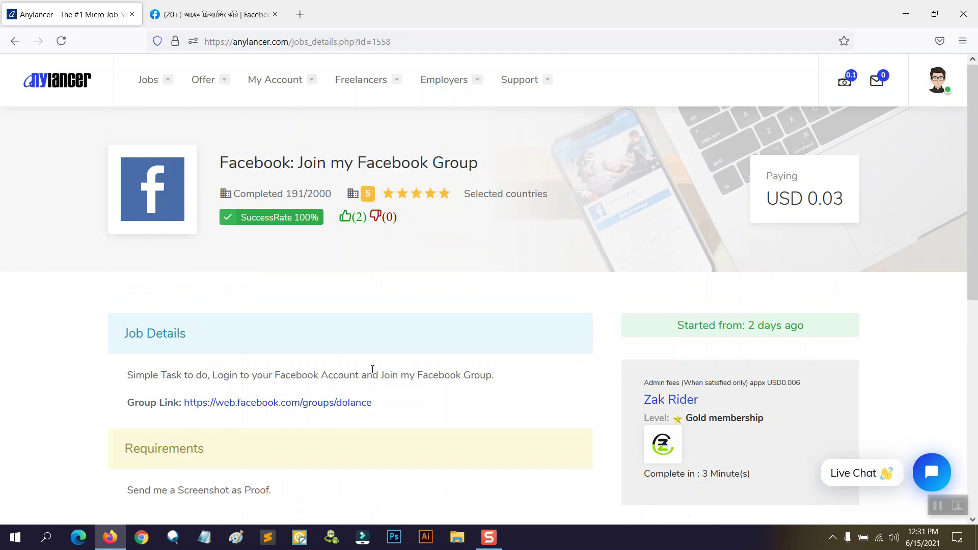
Step: Apply for the Facebook group job and read the proof requirements on the submission page
scroll(365, 371, "down", 4)
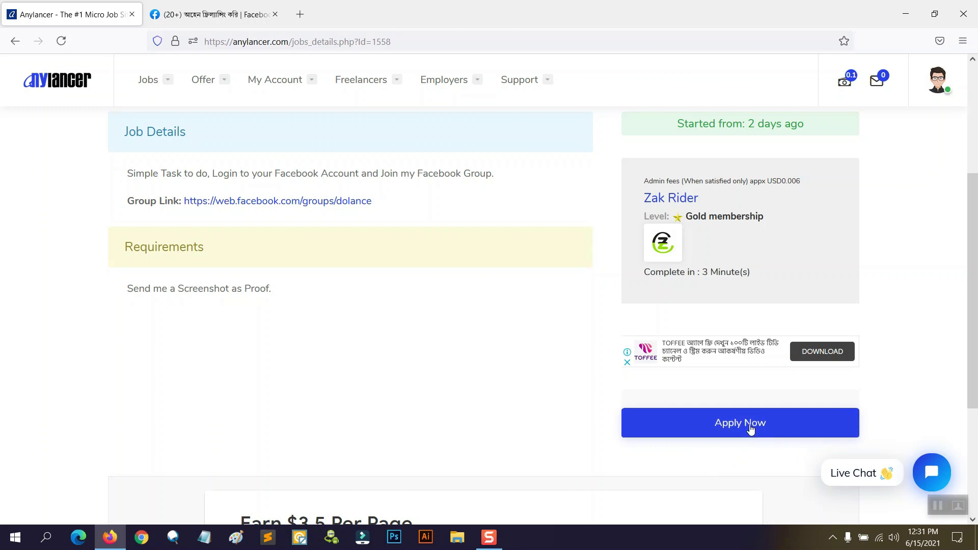
left_click(737, 427)
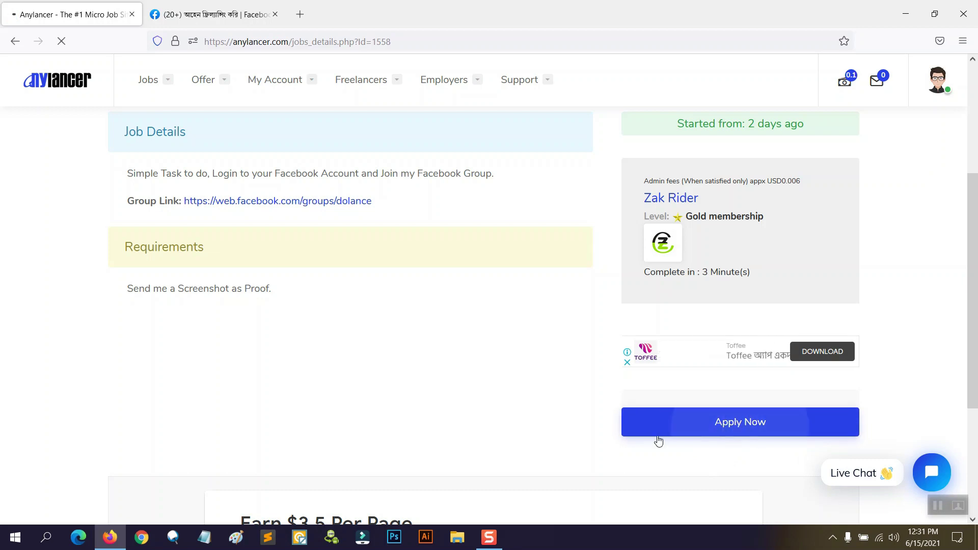
scroll(412, 223, "down", 4)
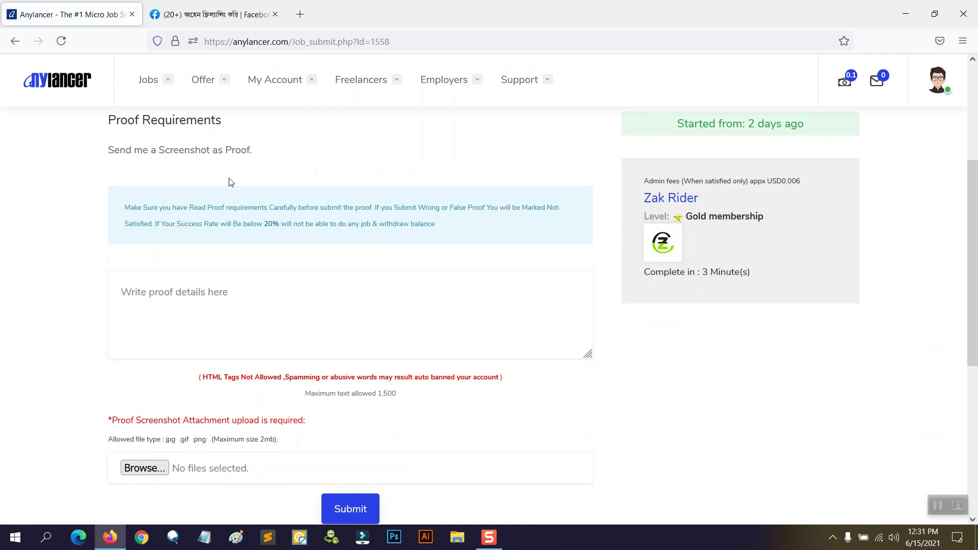
scroll(264, 268, "up", 1)
scroll(163, 178, "down", 1)
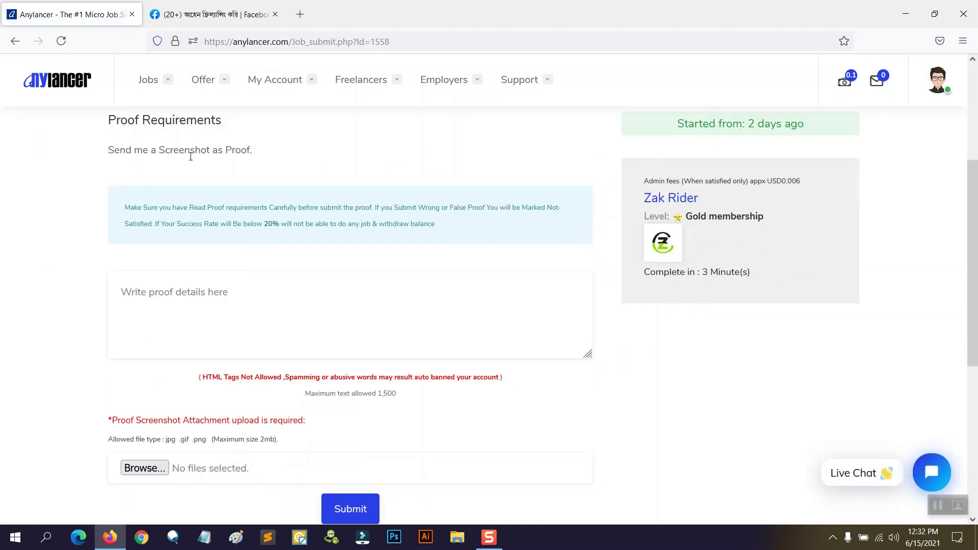
Step: Enter "I did the job correctly and check my screenshot as proof." as the proof details, correcting the misspelled word with the spelling suggestion
scroll(275, 173, "down", 2)
scroll(204, 255, "up", 1)
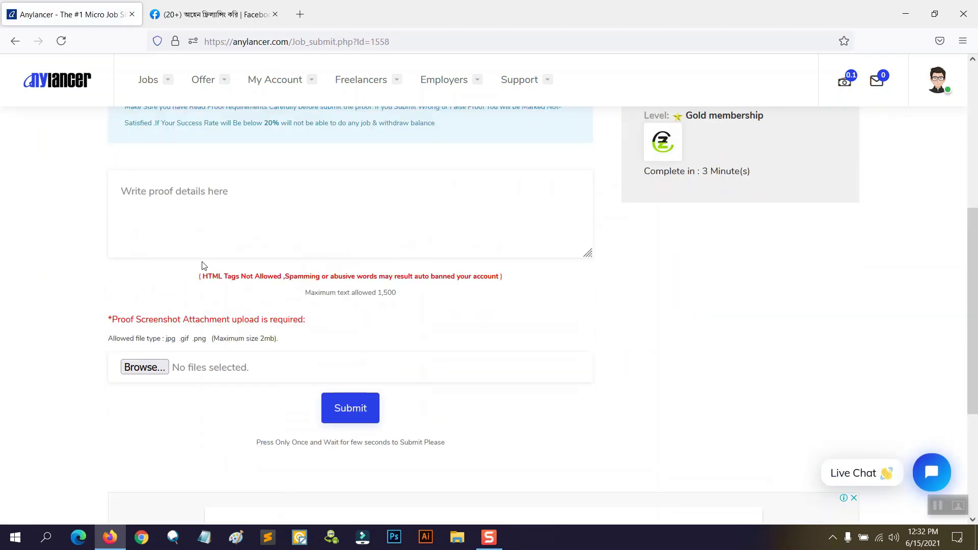
left_click(238, 223)
type("I")
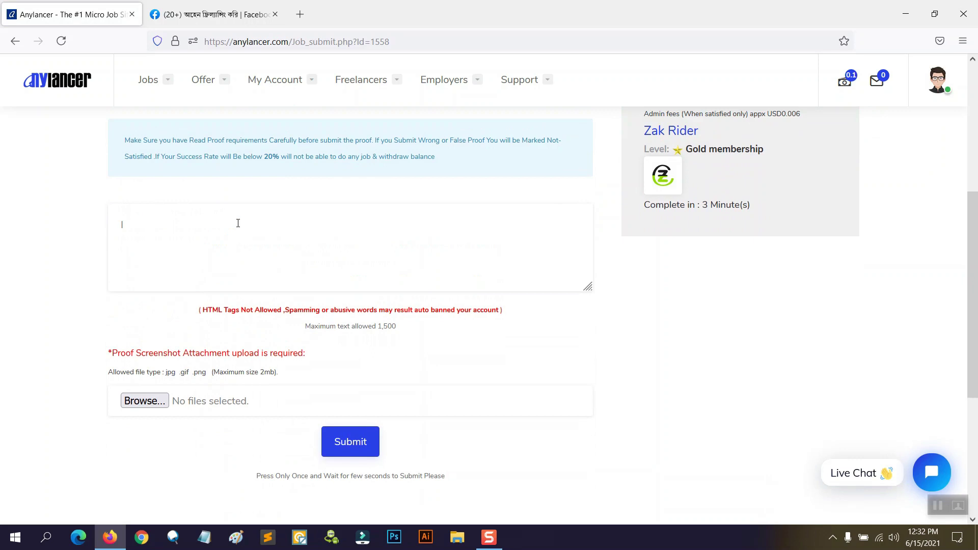
type(" did the job correctly and")
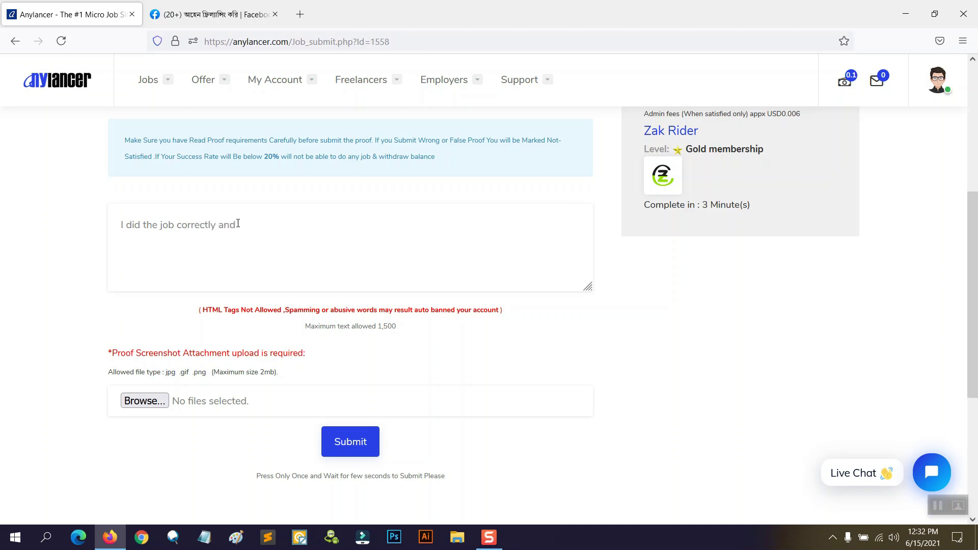
type(" check my screetshot as proof.")
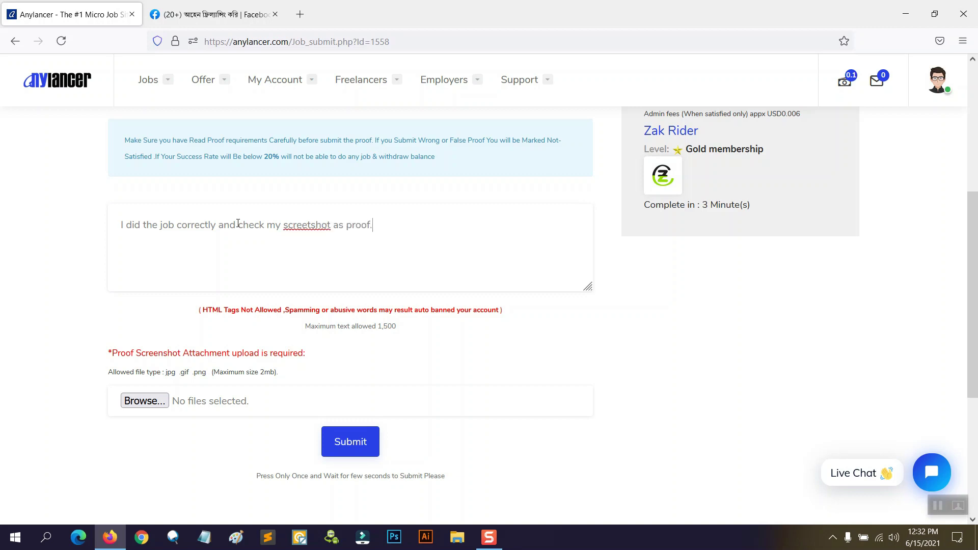
right_click(301, 228)
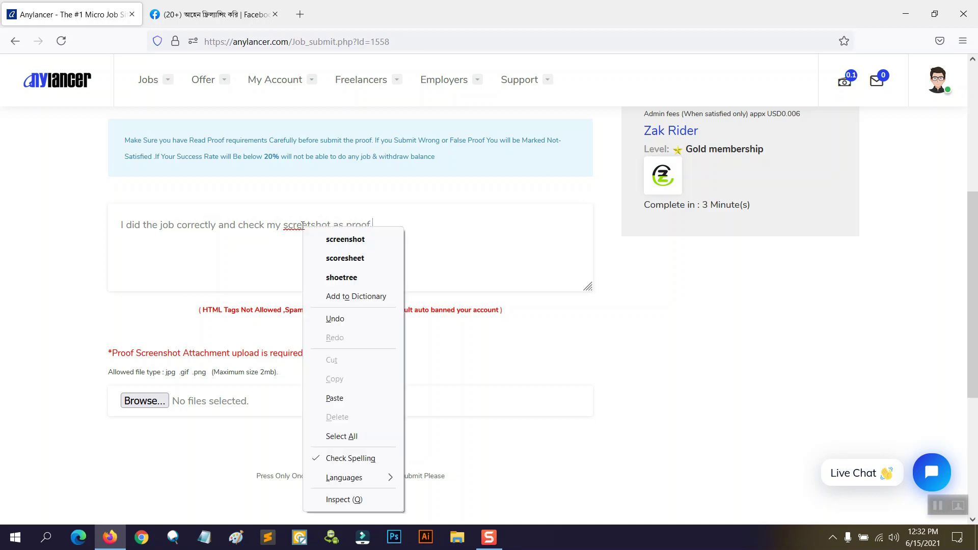
left_click(321, 238)
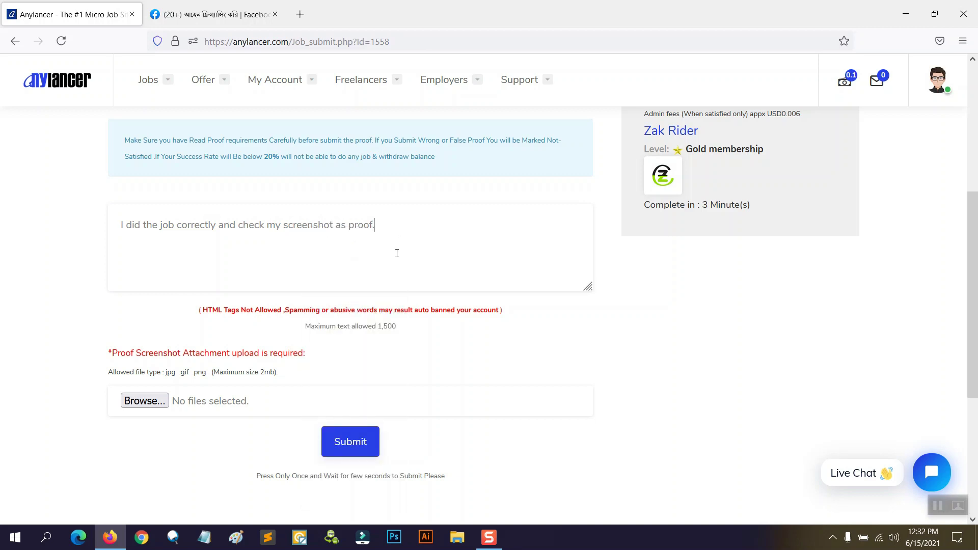
Step: Attach Proof.jpg from the Desktop as the required proof screenshot
scroll(383, 349, "down", 2)
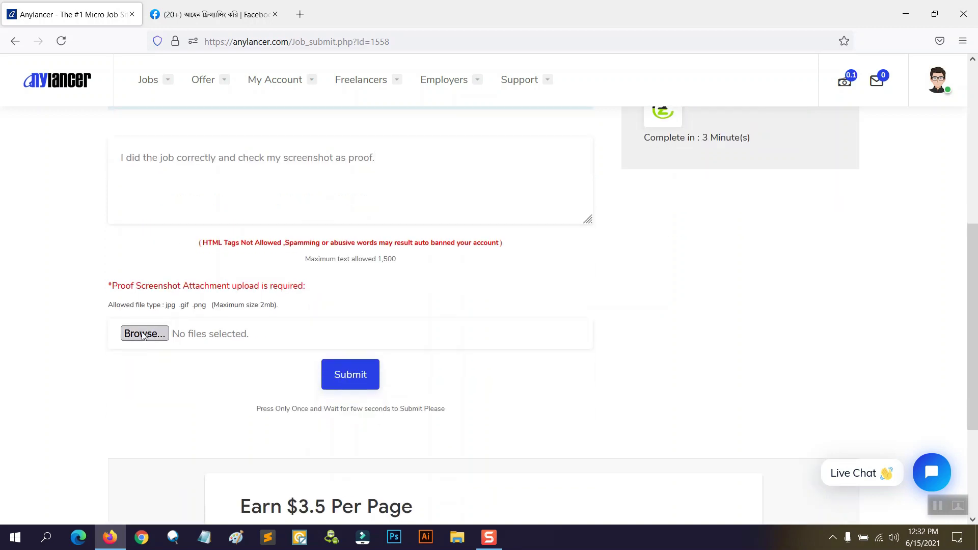
left_click(145, 336)
left_click(466, 182)
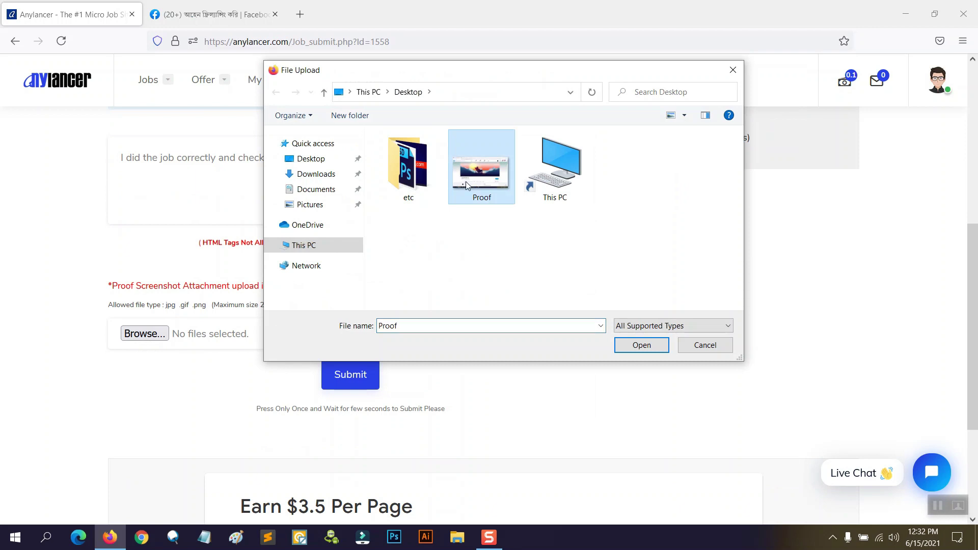
left_click_drag(544, 72, 684, 73)
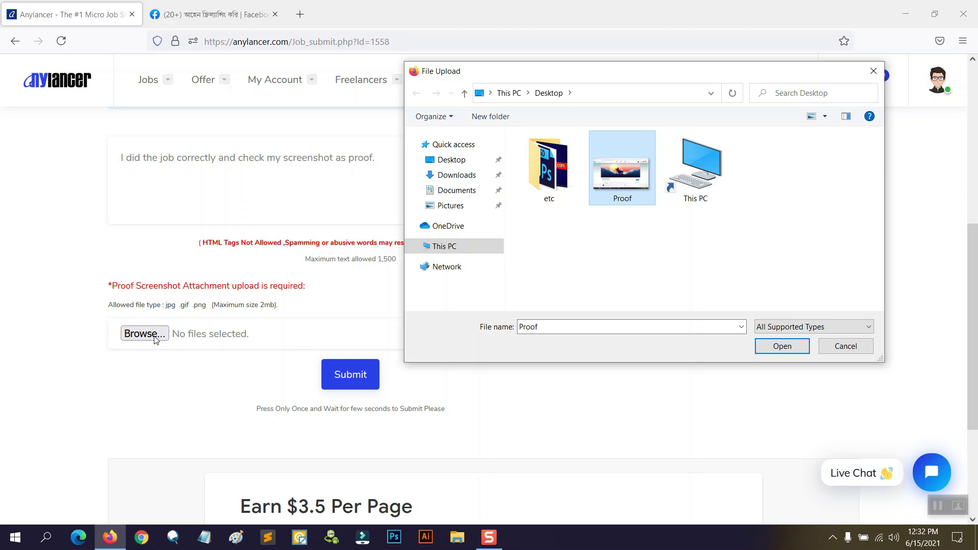
left_click(630, 186)
left_click(782, 345)
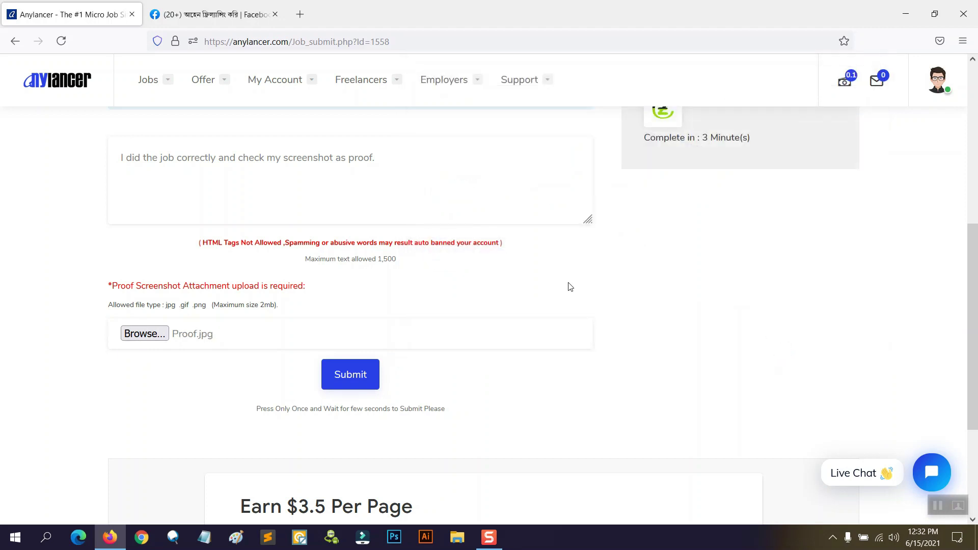
Step: Review the completed proof form and submit it to the employer
scroll(371, 254, "up", 6)
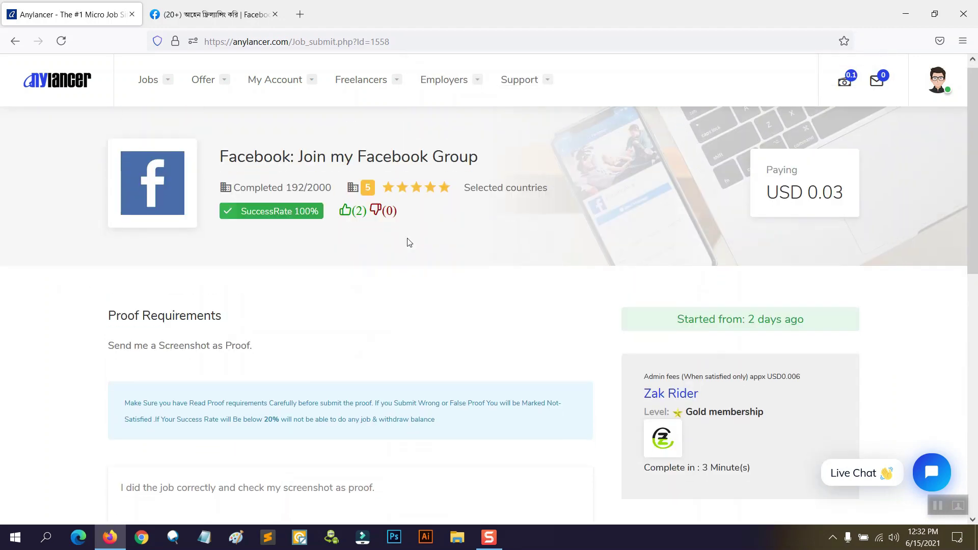
scroll(409, 242, "down", 6)
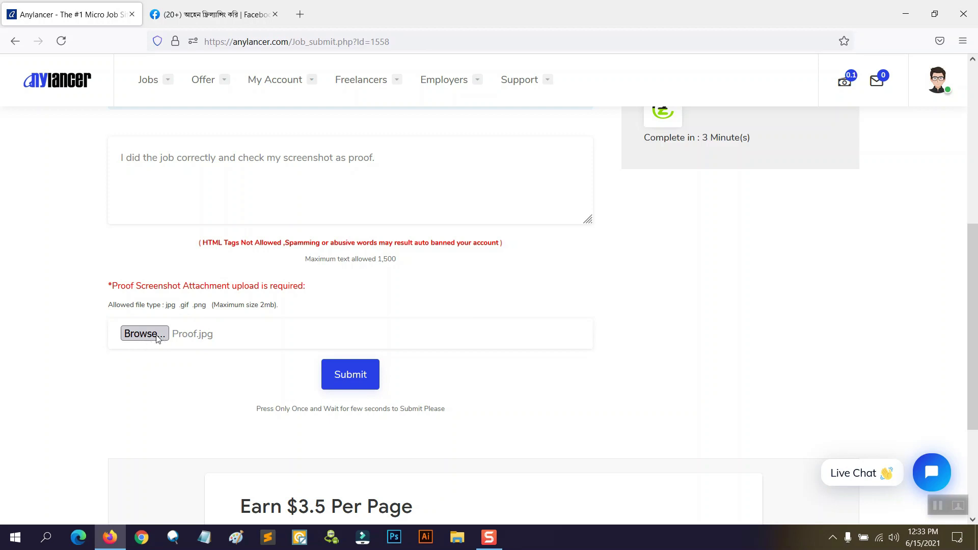
left_click(359, 380)
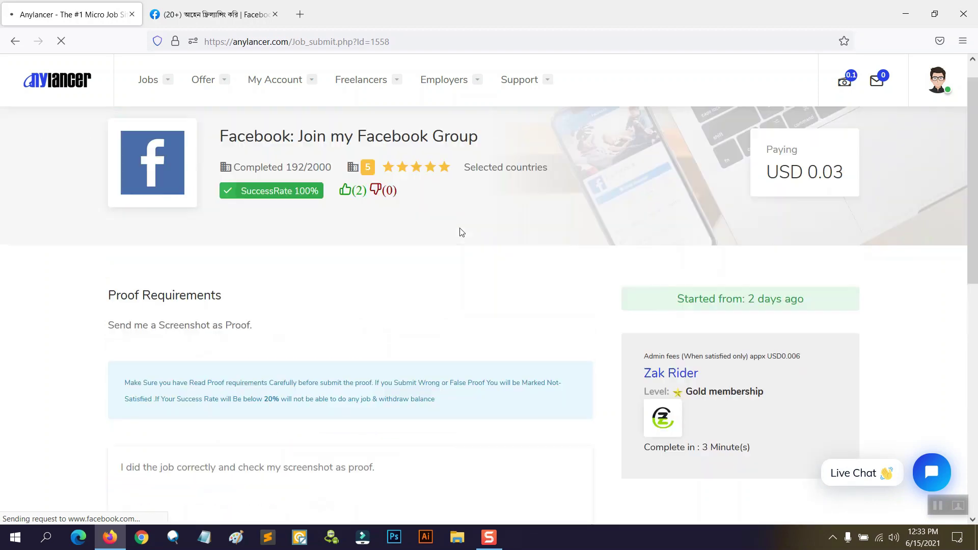
scroll(463, 221, "down", 2)
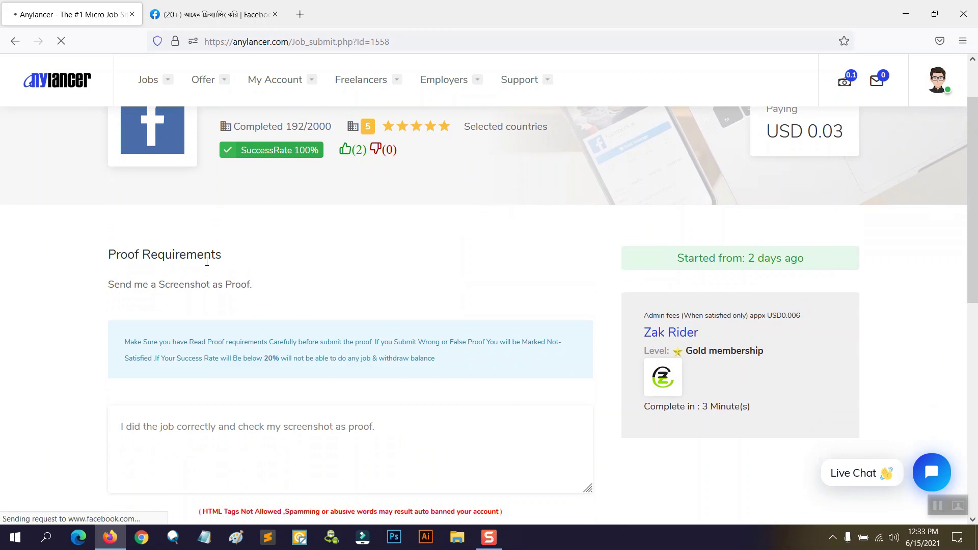
scroll(433, 210, "down", 3)
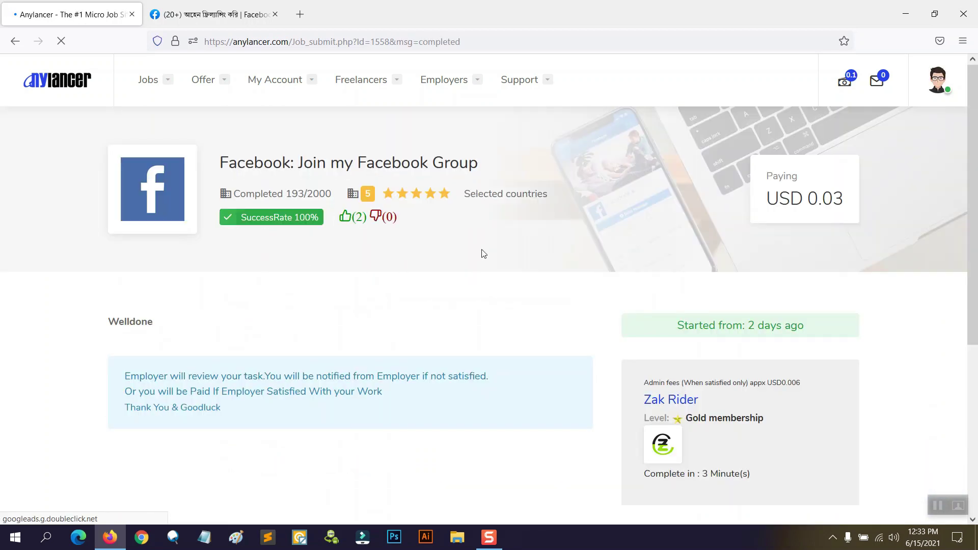
Step: Read the completion notice on the page of the submitted Facebook group job
scroll(481, 252, "down", 4)
scroll(481, 252, "up", 3)
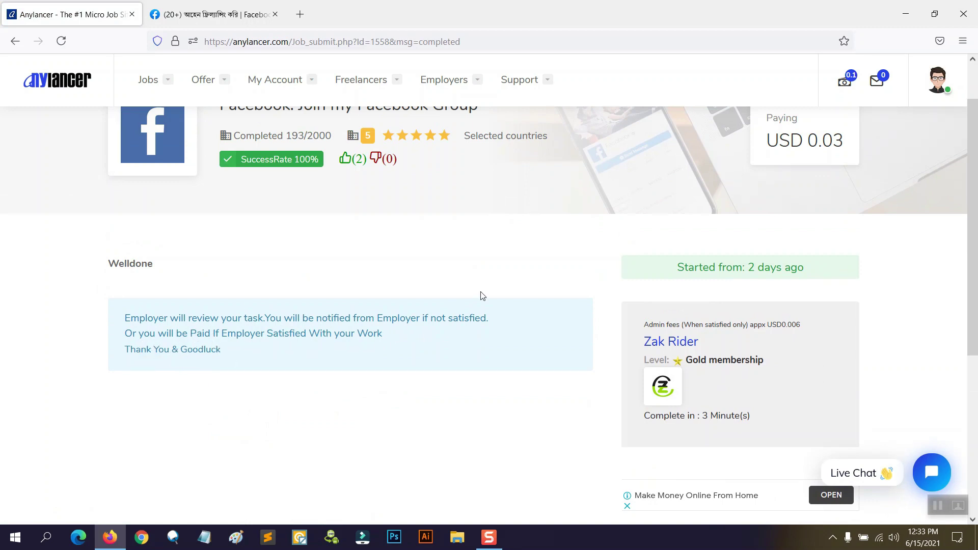
scroll(455, 306, "down", 3)
scroll(485, 291, "up", 1)
scroll(441, 285, "up", 3)
scroll(438, 284, "down", 2)
scroll(434, 286, "up", 2)
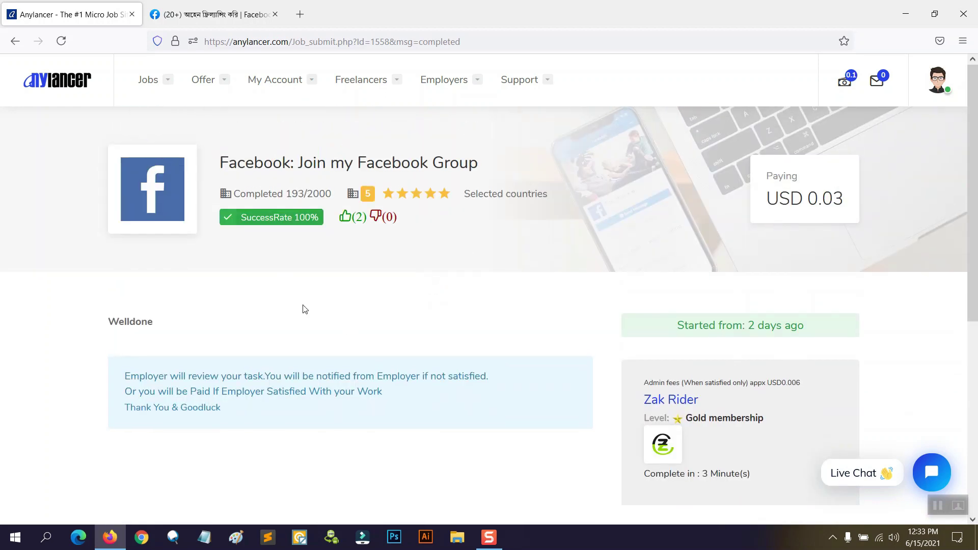
scroll(500, 270, "down", 6)
scroll(946, 301, "up", 6)
Step: Open the freelancer's list of submitted jobs and check the proof status of the Facebook group task
mouse_move(362, 87)
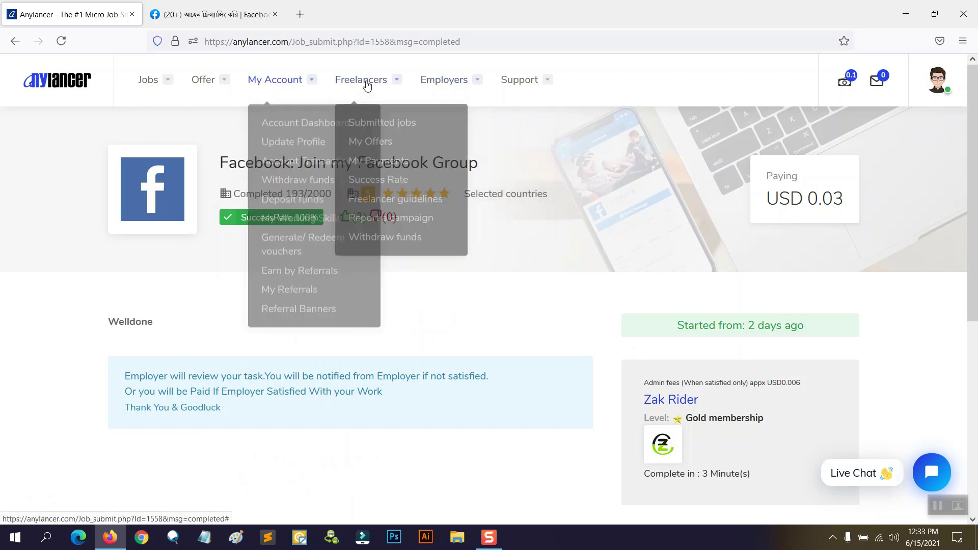
left_click(375, 120)
scroll(343, 339, "down", 2)
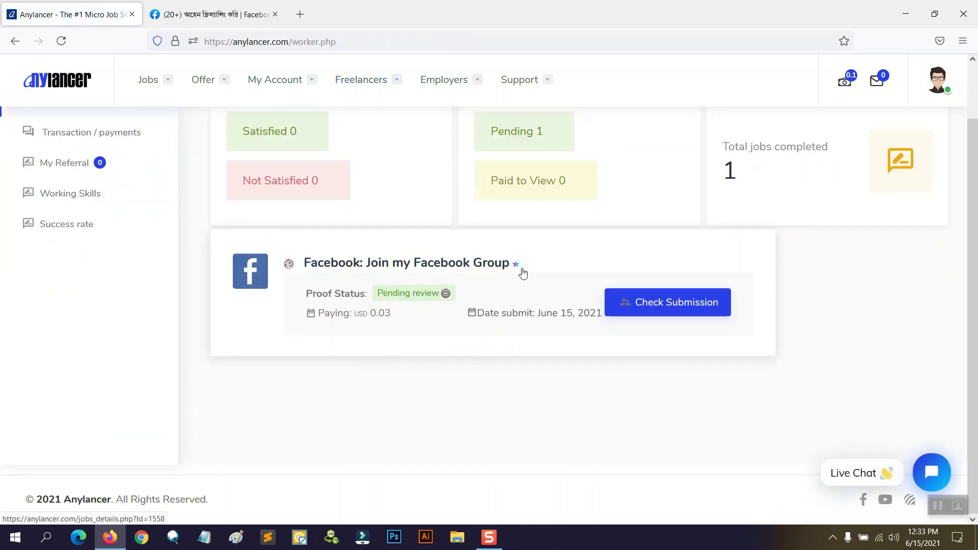
scroll(550, 288, "up", 2)
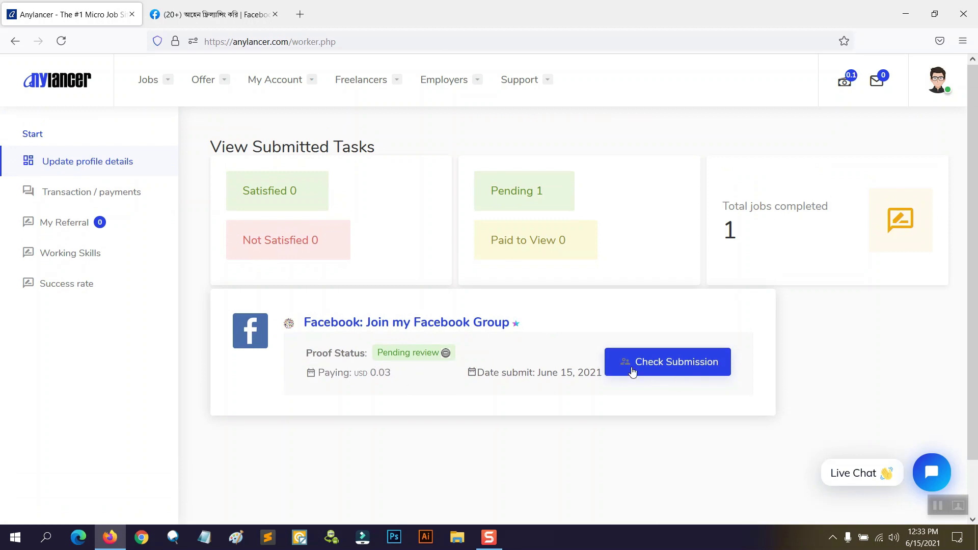
Step: Check the Facebook group task's submission and view its attached proof screenshot, closing the image when done
left_click(671, 370)
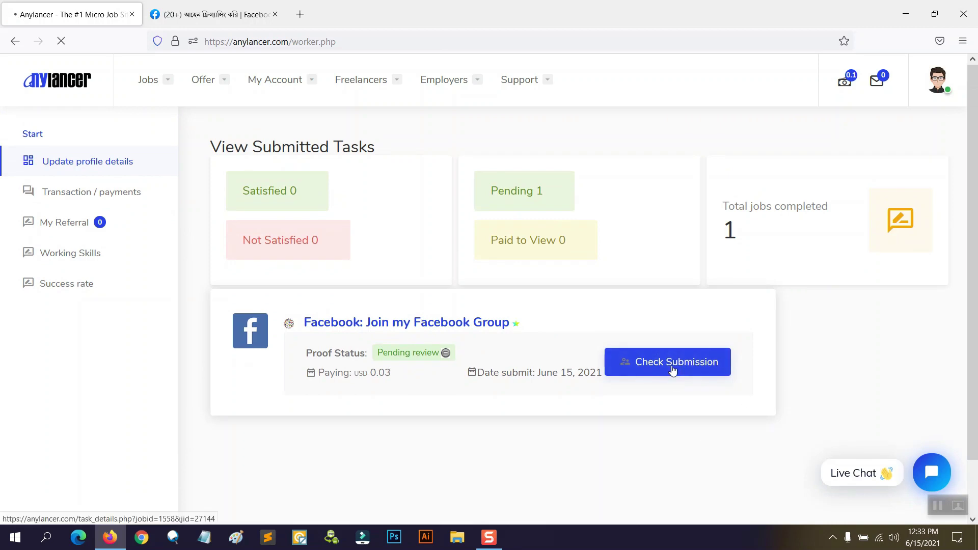
scroll(560, 301, "down", 2)
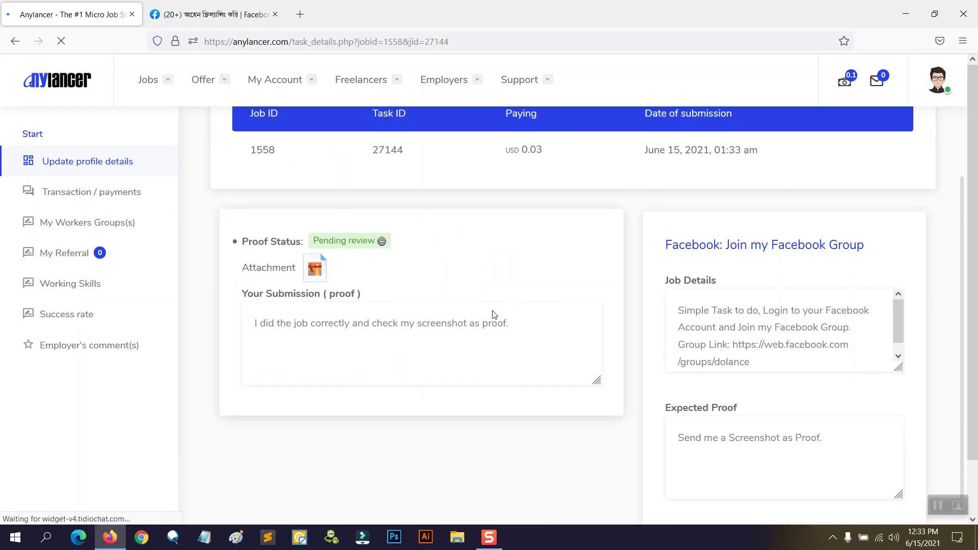
left_click(315, 267)
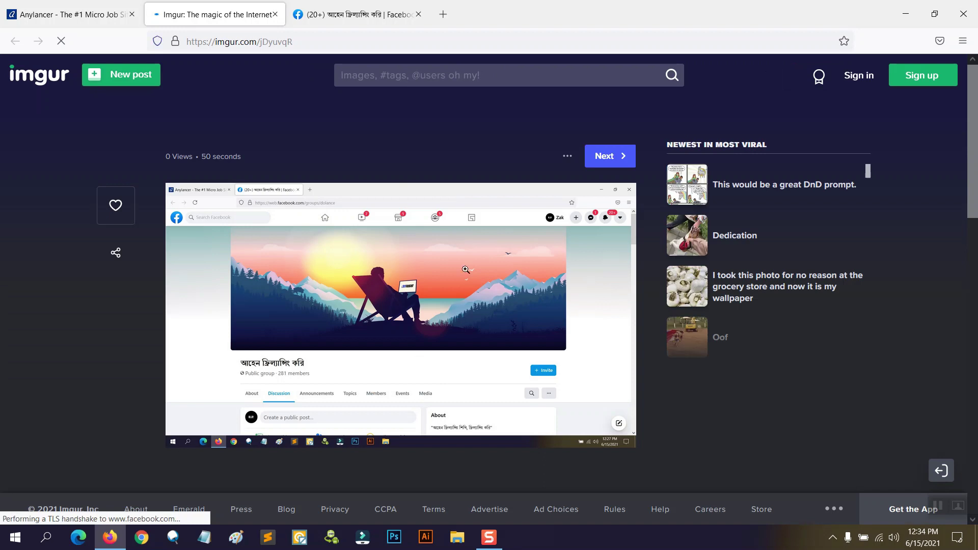
left_click(275, 15)
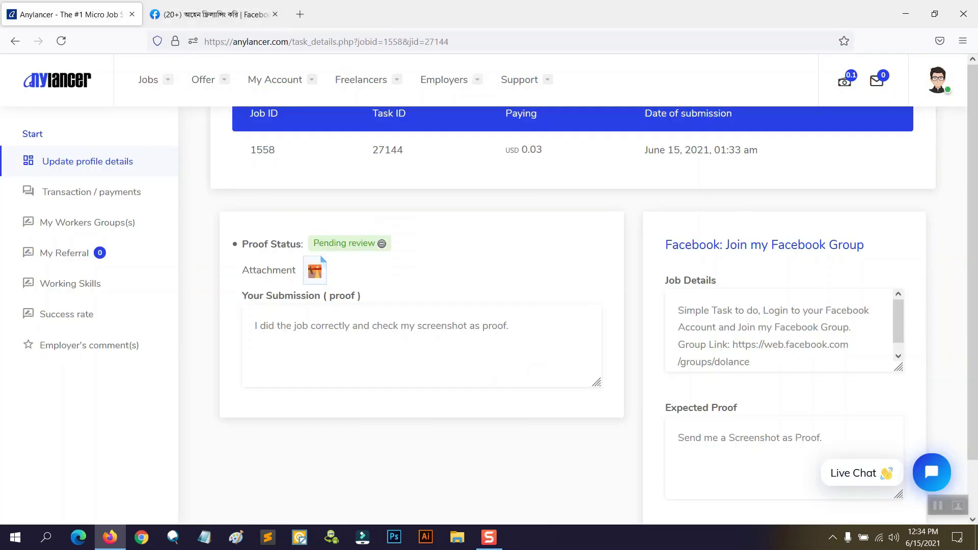
Step: Close the Facebook group page and review the submitted task's proof text, job details and expected proof
left_click(275, 16)
scroll(572, 286, "down", 2)
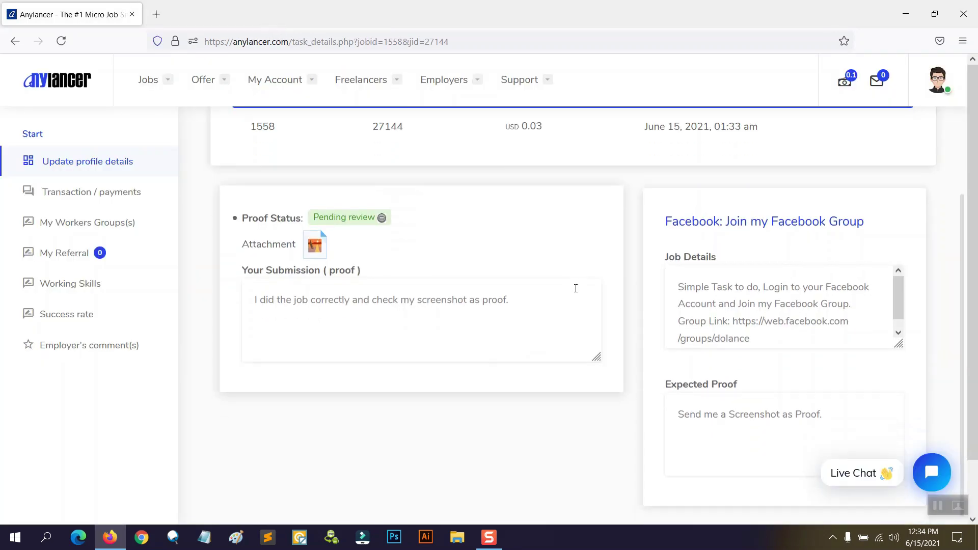
scroll(721, 352, "down", 2)
scroll(553, 328, "down", 2)
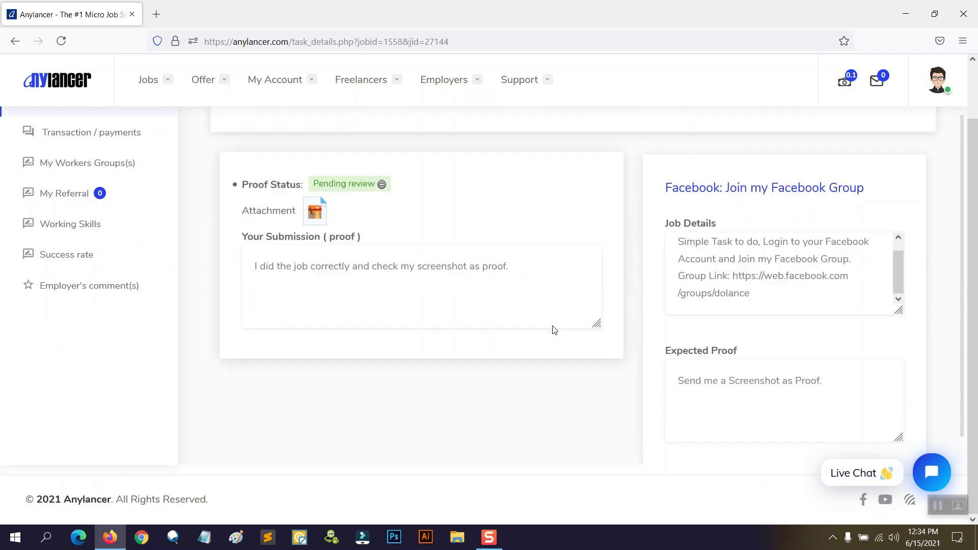
scroll(513, 323, "up", 4)
Step: Revisit the list of submitted tasks, and browse the available jobs on the Anylancer jobs page
mouse_move(366, 81)
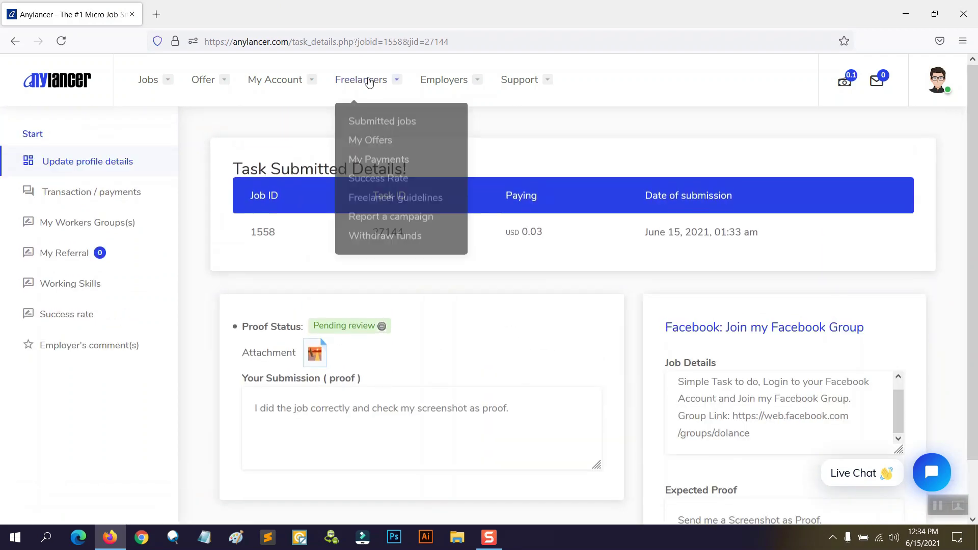
left_click(375, 140)
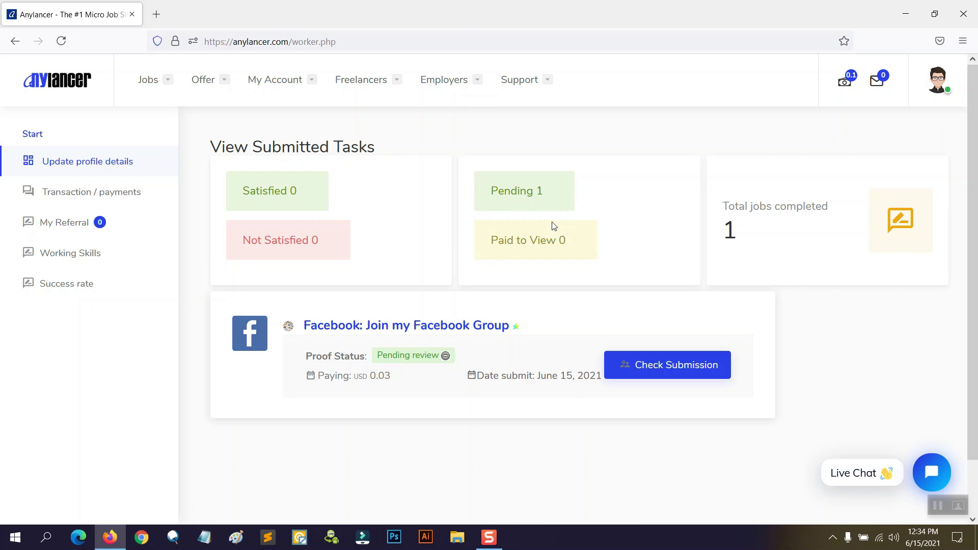
left_click(61, 81)
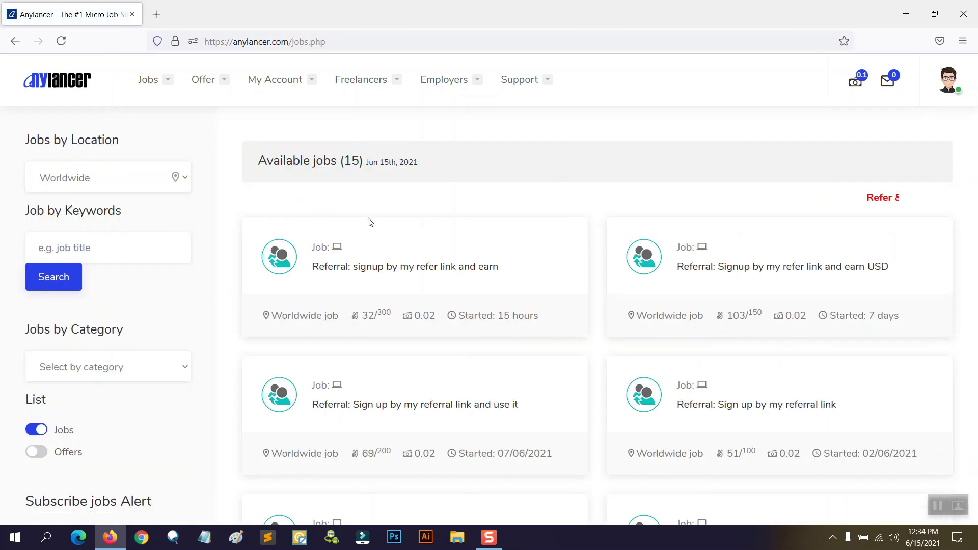
scroll(438, 279, "down", 8)
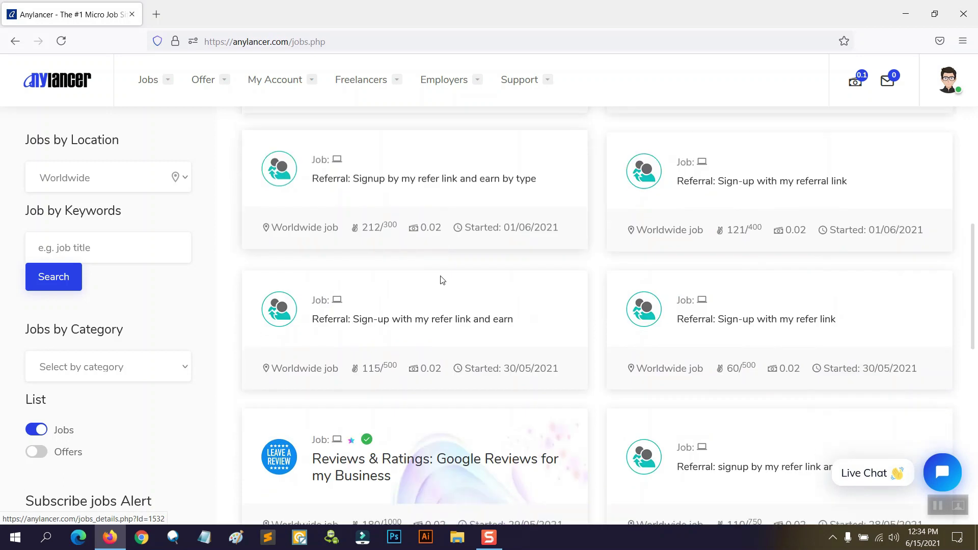
scroll(442, 279, "up", 7)
scroll(484, 259, "down", 5)
scroll(563, 251, "up", 7)
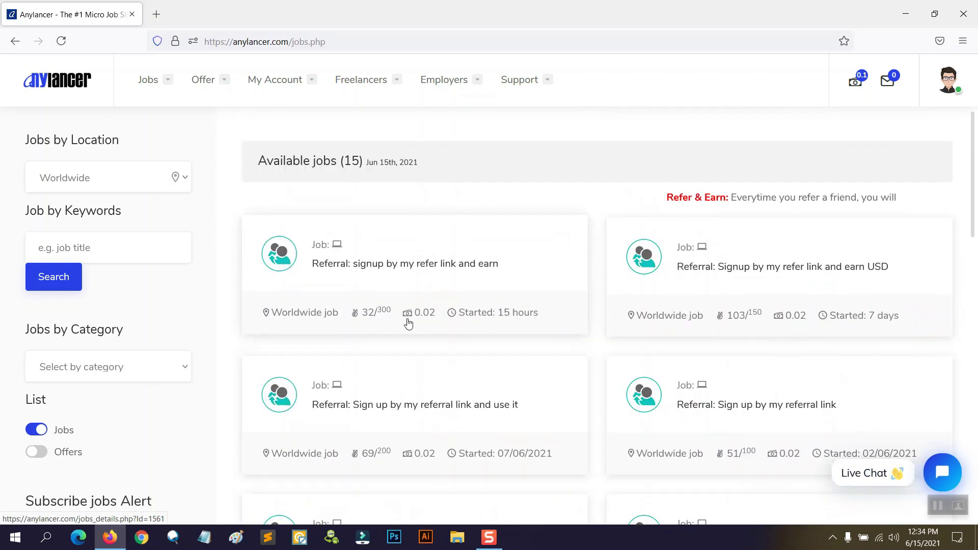
Step: Read the details and requirements of the job "Referral: signup by my refer link and earn", and return to the available jobs
left_click(430, 267)
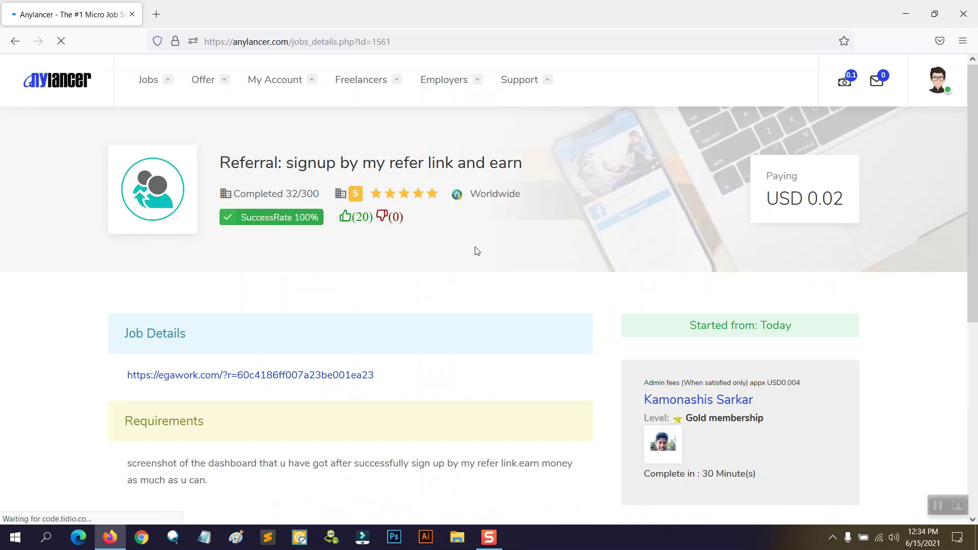
scroll(333, 370, "down", 2)
scroll(187, 384, "down", 2)
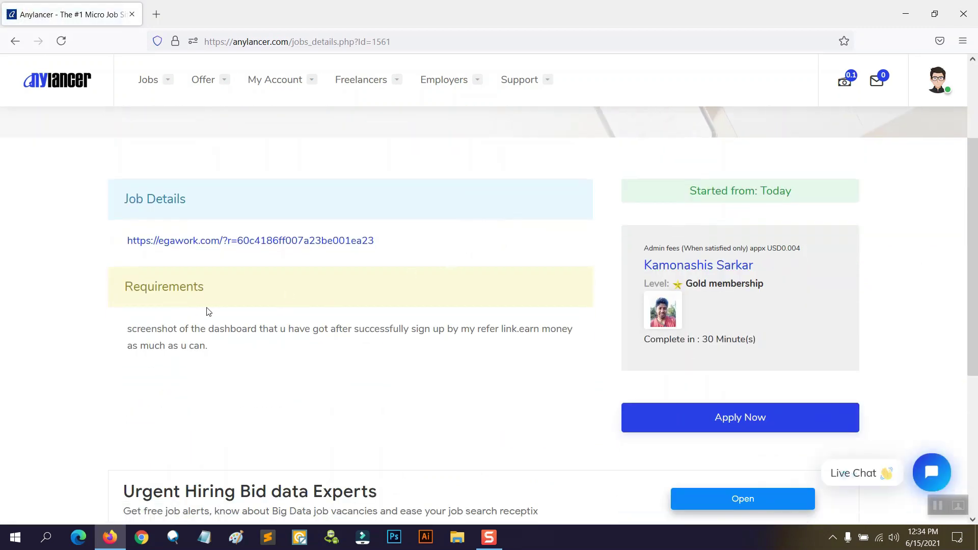
scroll(226, 265, "down", 2)
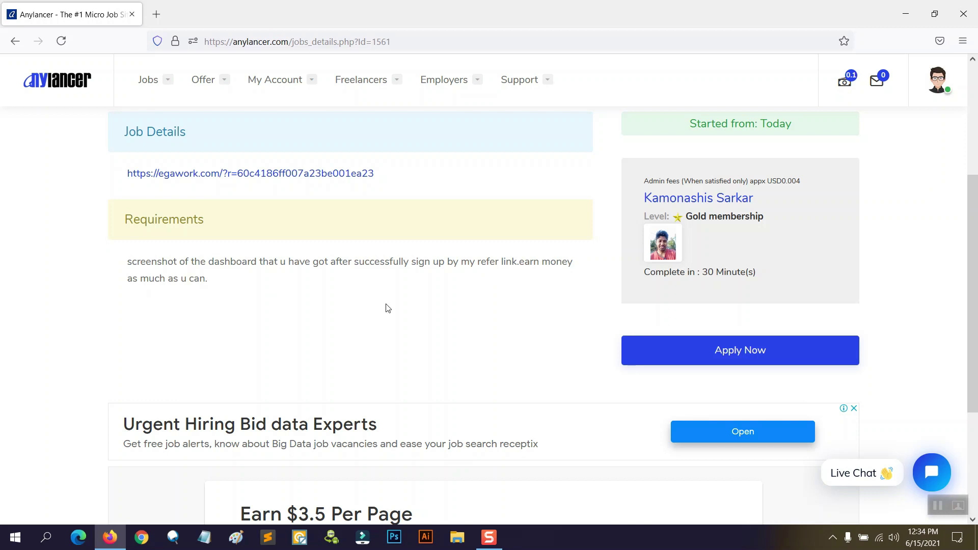
scroll(455, 310, "up", 2)
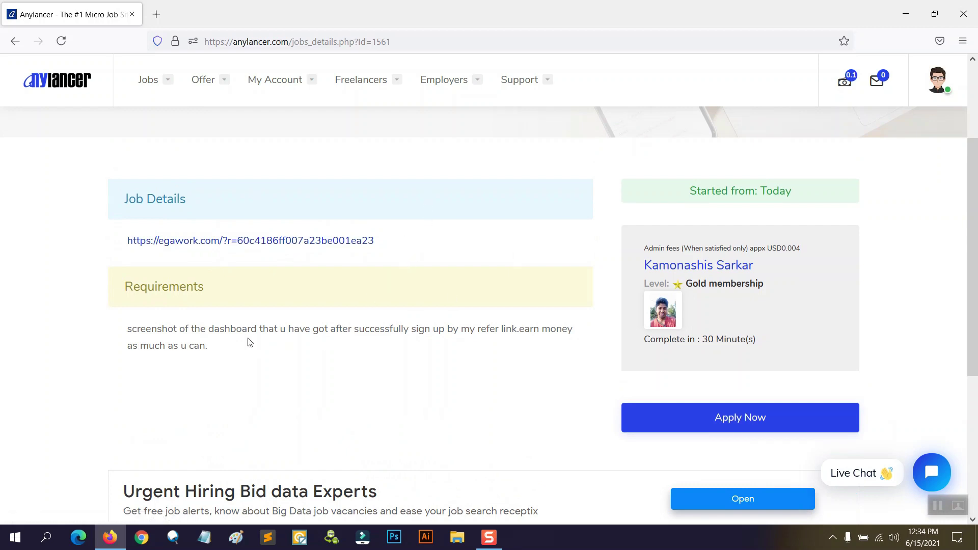
double_click(214, 332)
left_click(378, 306)
scroll(472, 245, "down", 2)
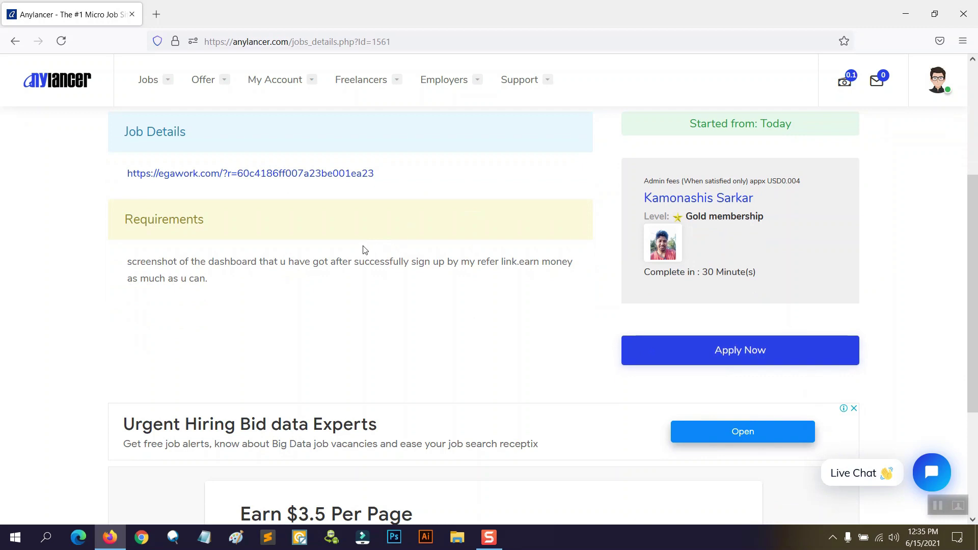
scroll(366, 249, "up", 3)
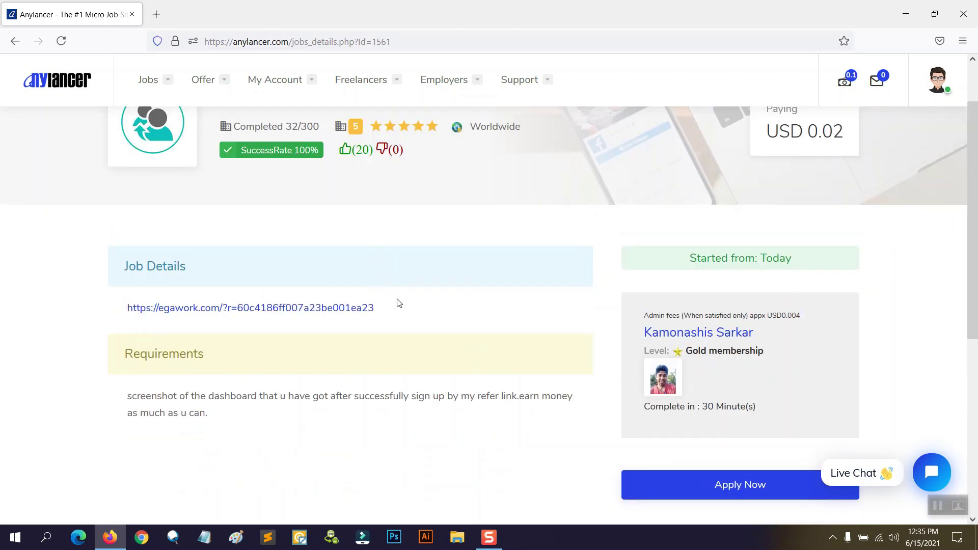
scroll(403, 305, "up", 1)
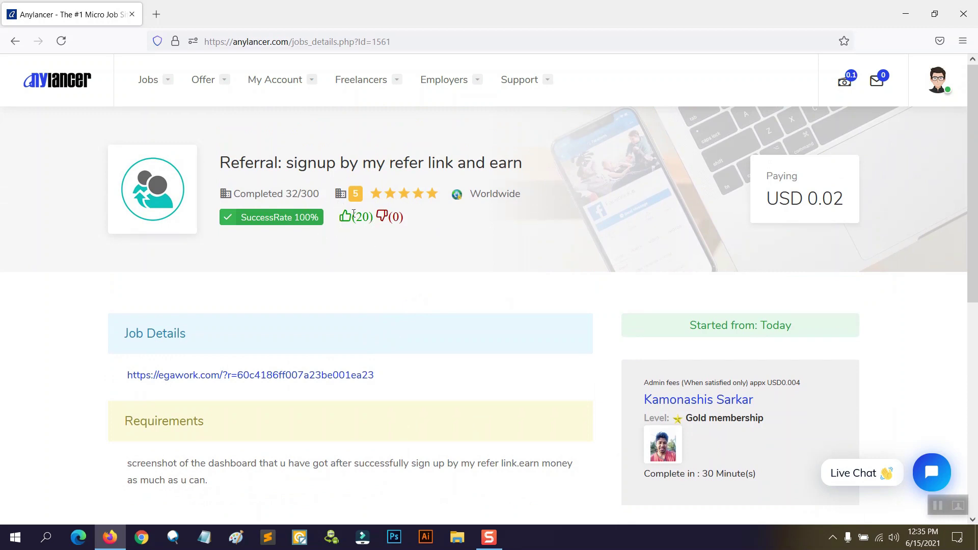
left_click(52, 85)
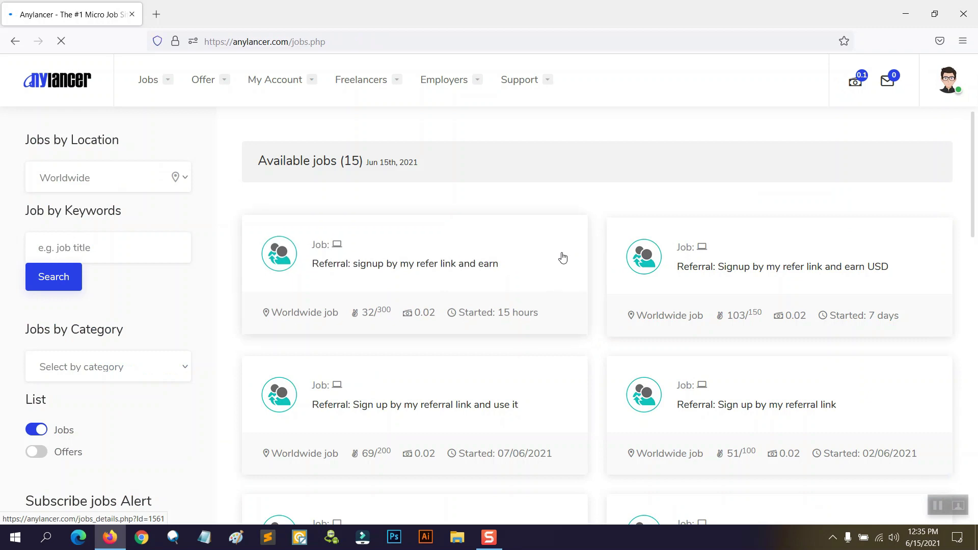